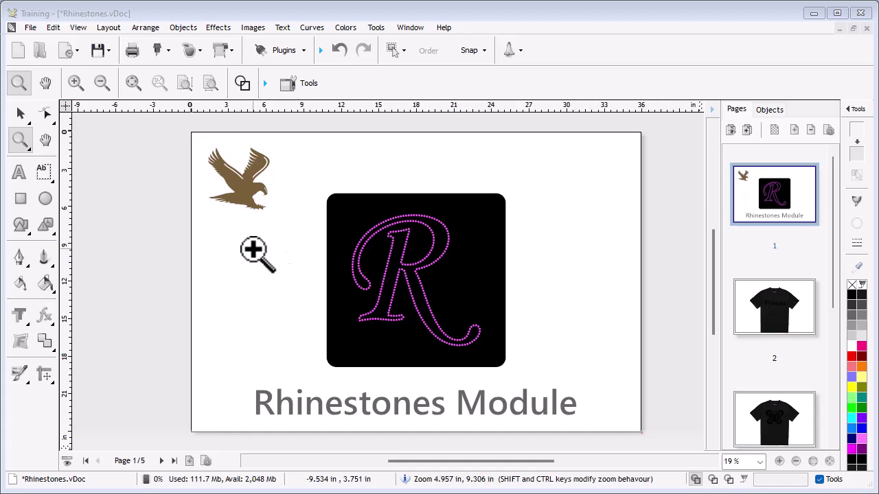
# Zoom in on the rhinestone R, compare wireframe and solid views, then zoom out to the whole page
pyautogui.moveTo(344, 200); pyautogui.dragTo(473, 290)
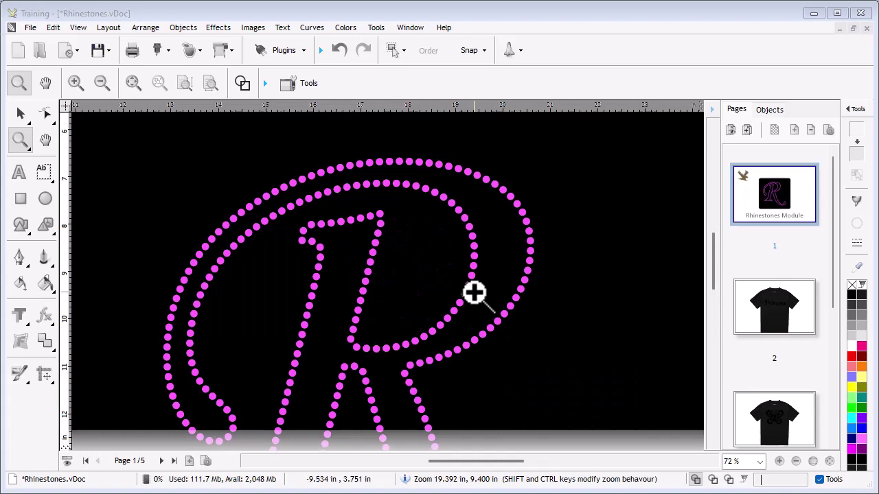
pyautogui.moveTo(712, 250); pyautogui.dragTo(716, 320)
pyautogui.click(730, 479)
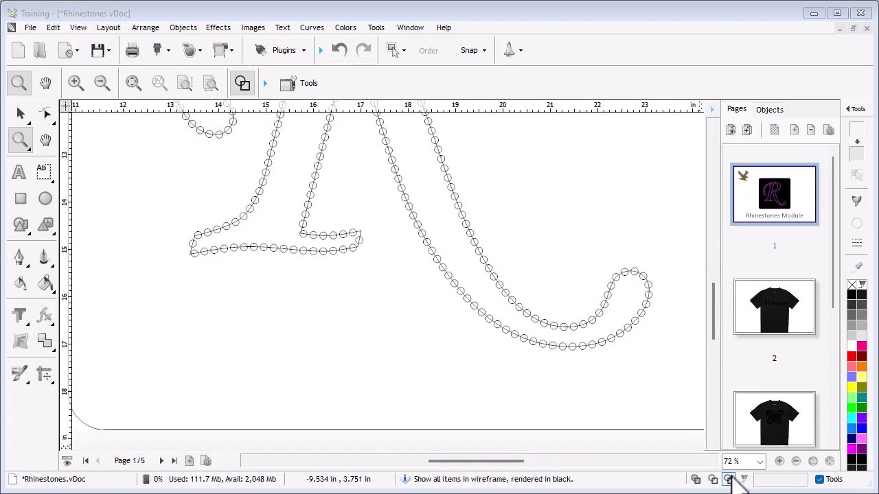
pyautogui.click(696, 479)
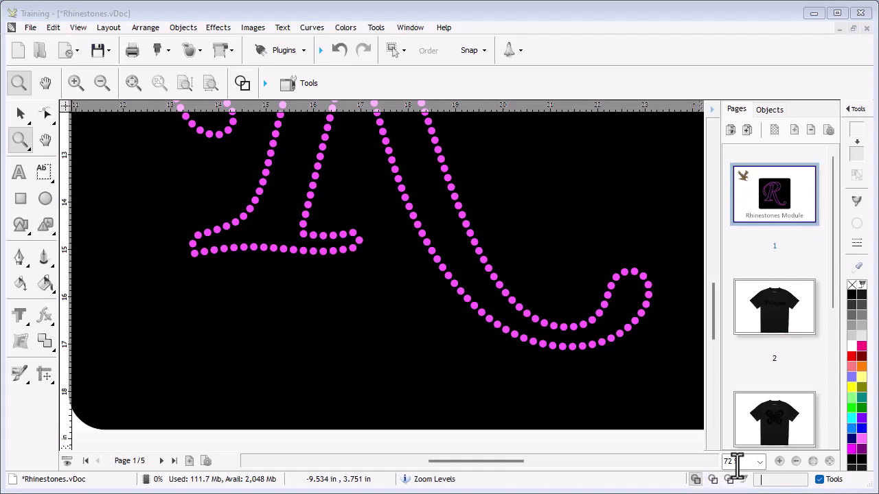
pyautogui.click(760, 462)
pyautogui.click(751, 487)
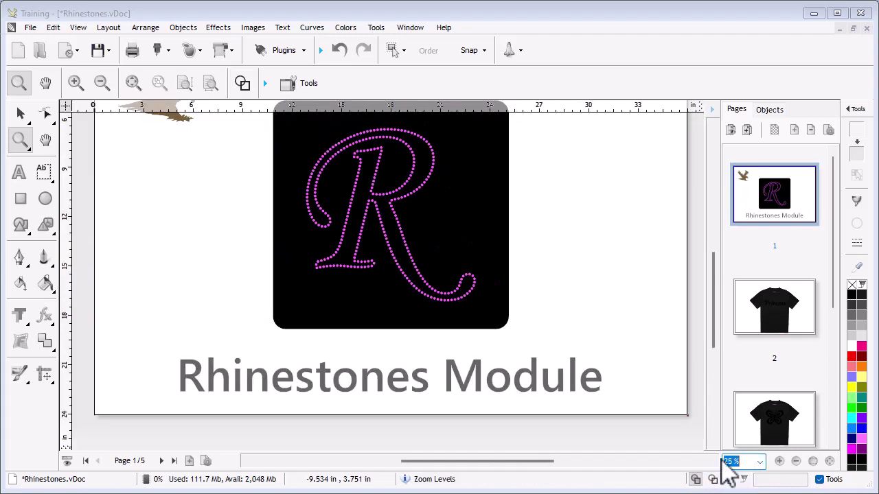
pyautogui.click(103, 84)
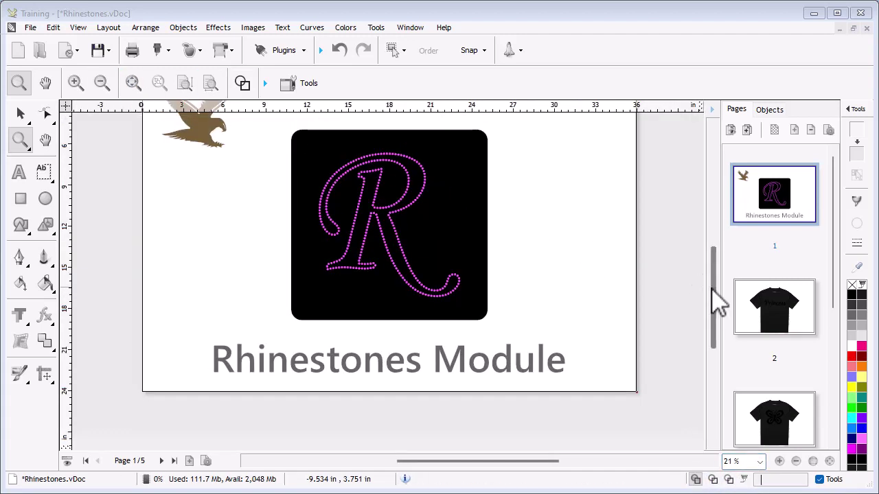
pyautogui.moveTo(716, 304); pyautogui.dragTo(716, 291)
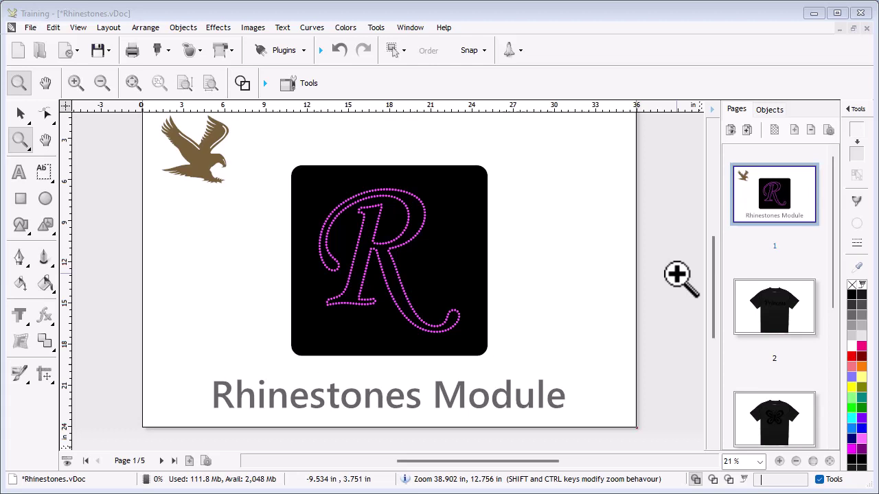
# Go to page 2 and select the Princess text, zooming in on the black T-shirt
pyautogui.click(776, 308)
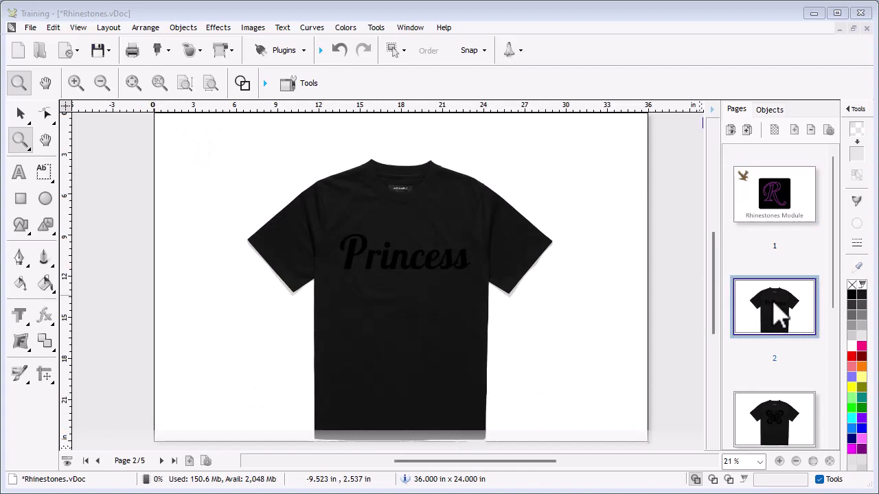
pyautogui.click(19, 115)
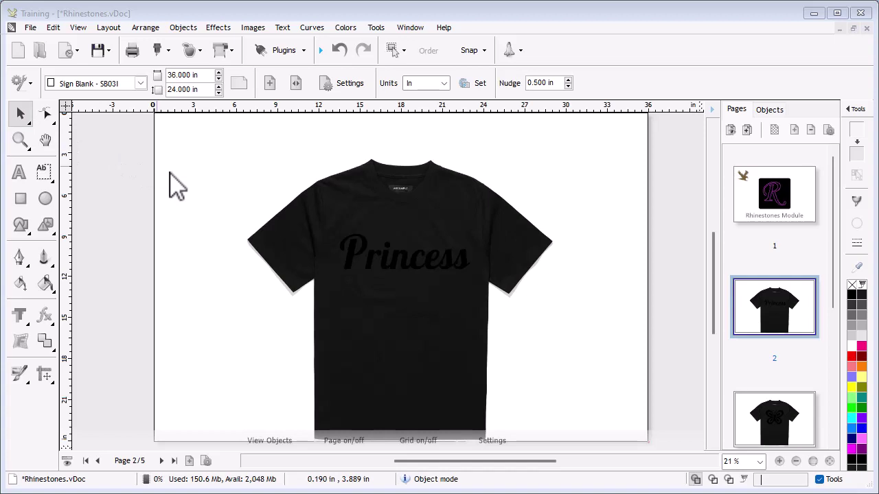
pyautogui.click(367, 255)
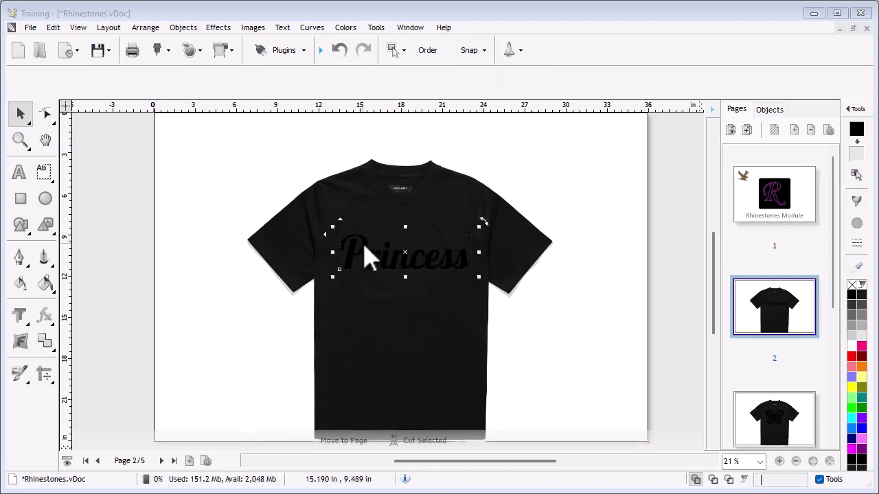
pyautogui.click(779, 461)
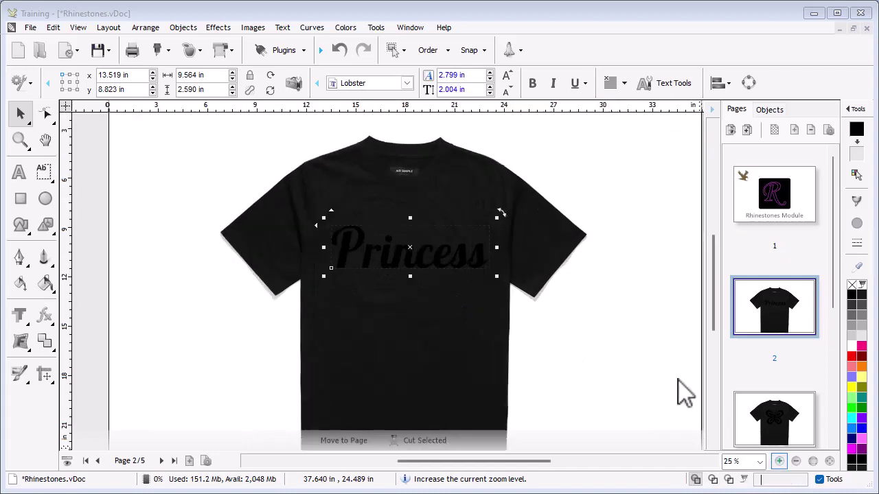
pyautogui.click(298, 52)
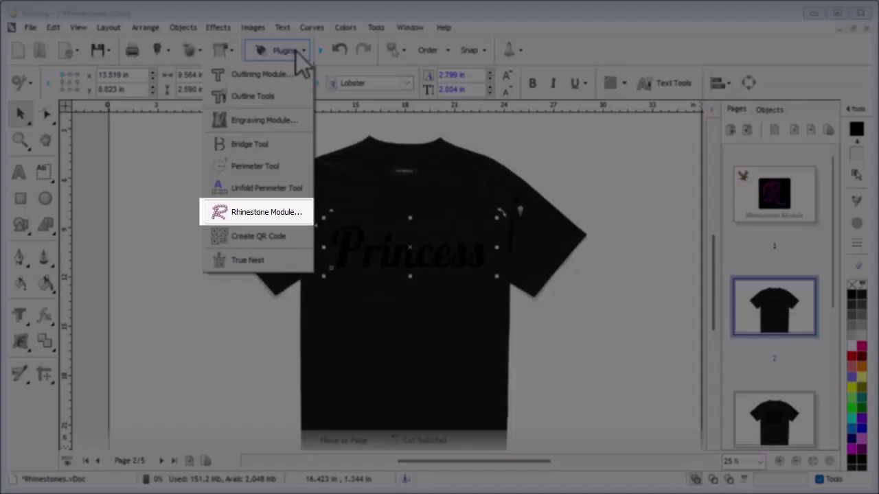
# Open the Rhinestone Module for Princess and preview the stones zoomed and on a dark background
pyautogui.click(266, 213)
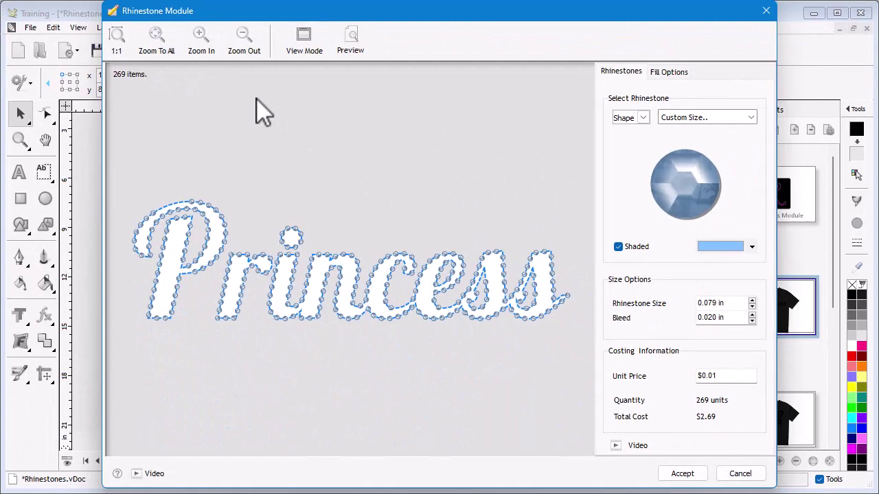
pyautogui.click(200, 43)
pyautogui.click(242, 51)
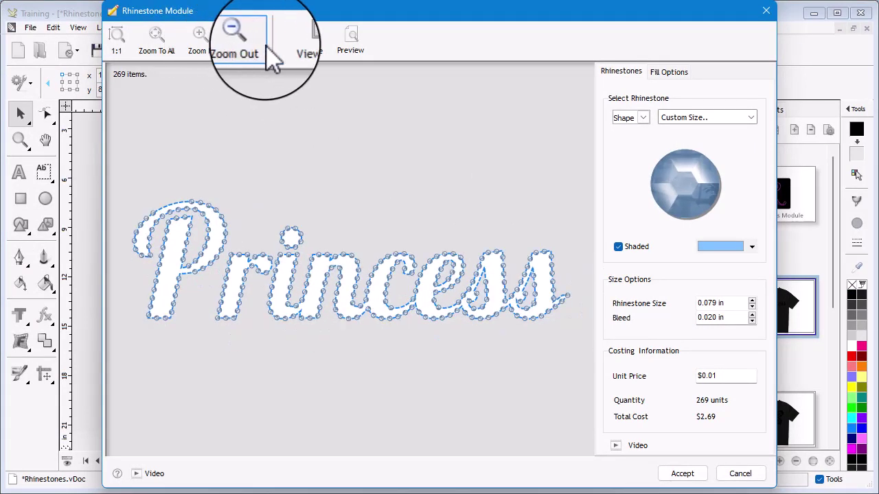
pyautogui.click(354, 46)
pyautogui.click(353, 53)
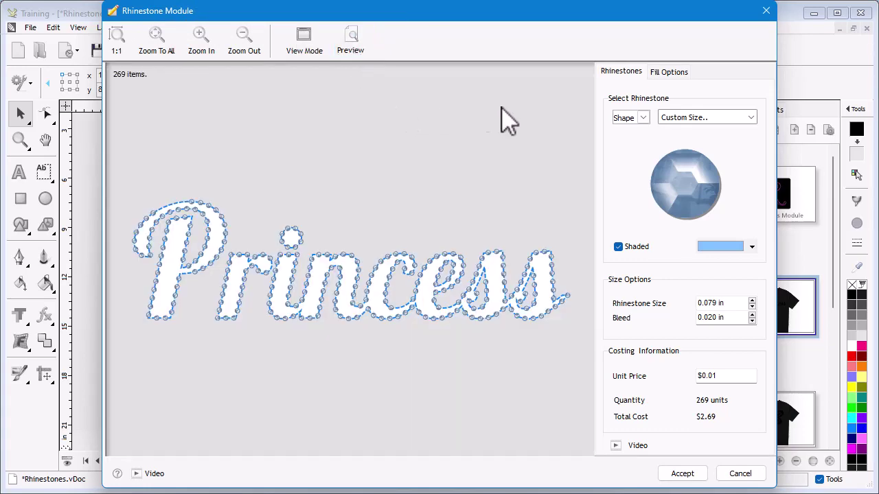
# Set the rhinestone shape to round, giving 269 stones, and bring up the size list
pyautogui.click(644, 118)
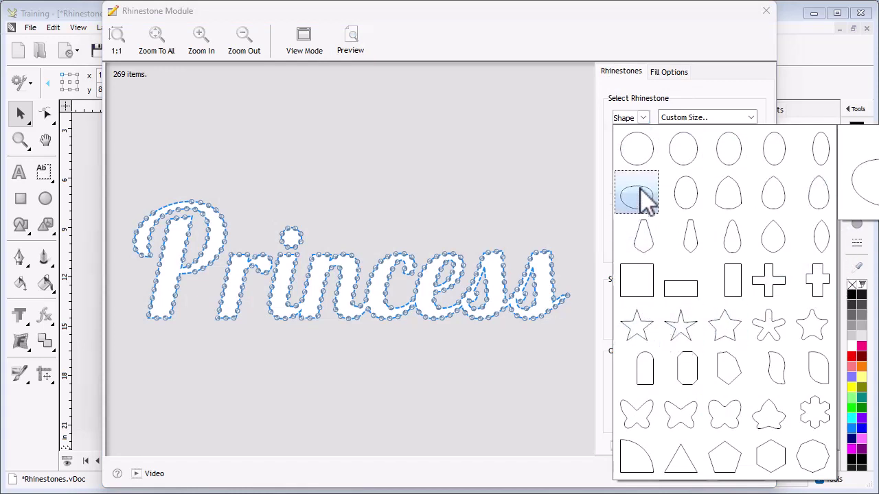
pyautogui.click(637, 150)
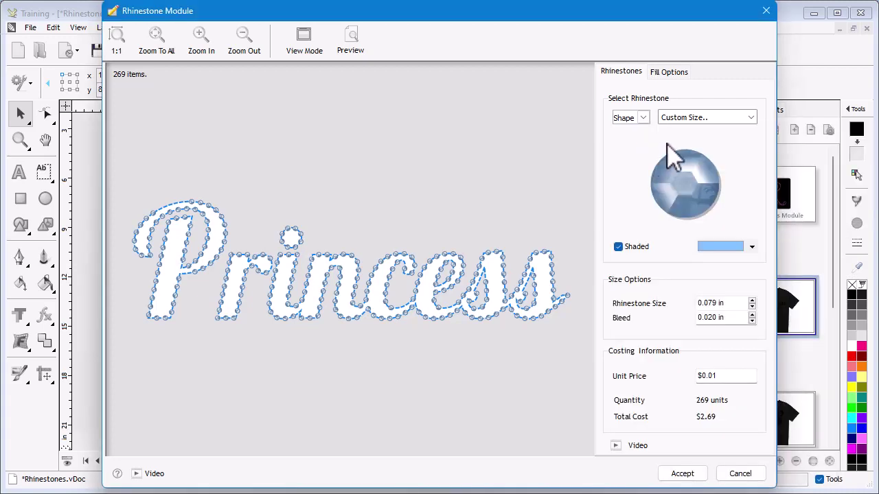
pyautogui.click(750, 120)
pyautogui.moveTo(752, 124)
pyautogui.mouseDown()
pyautogui.moveTo(752, 295)
pyautogui.moveTo(751, 134)
pyautogui.mouseUp()
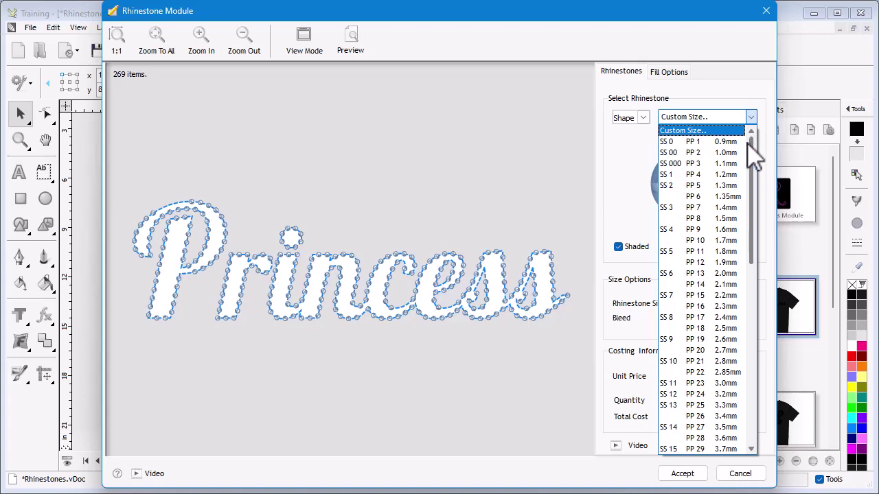
# Switch to SS 2 PP 5 1.3mm stones, comparing outline, split and dark previews before restoring shading
pyautogui.click(675, 187)
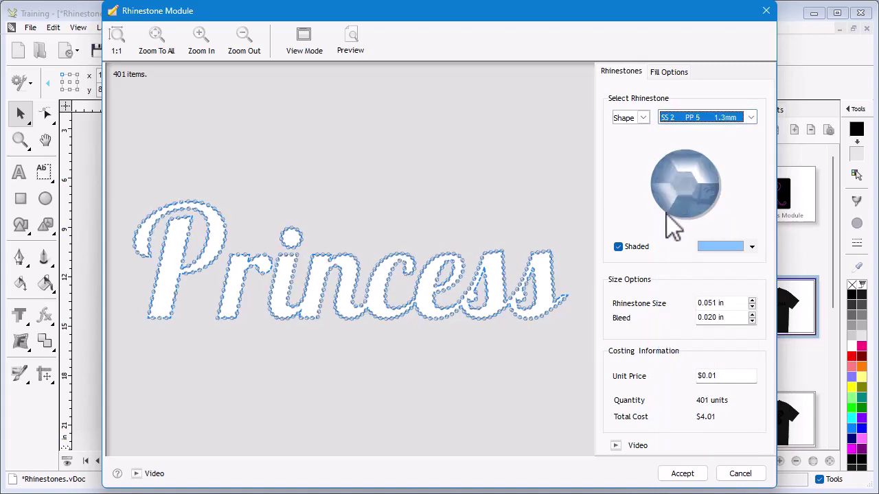
pyautogui.click(618, 247)
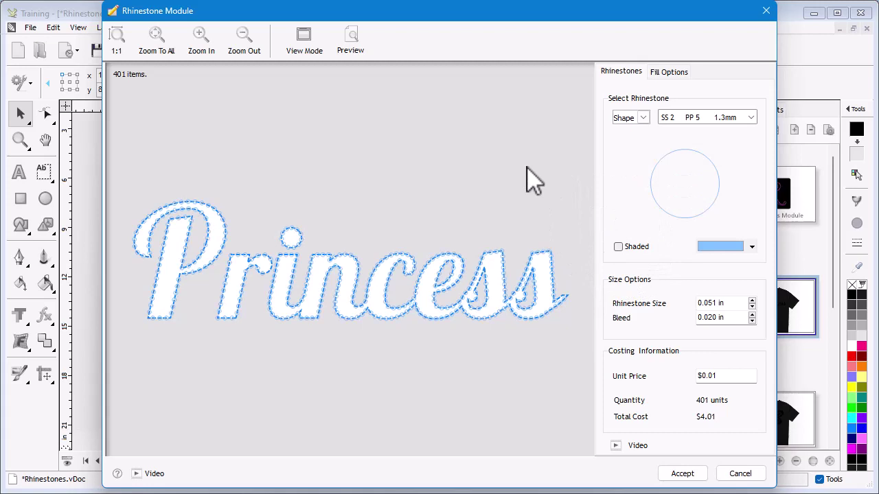
pyautogui.click(310, 47)
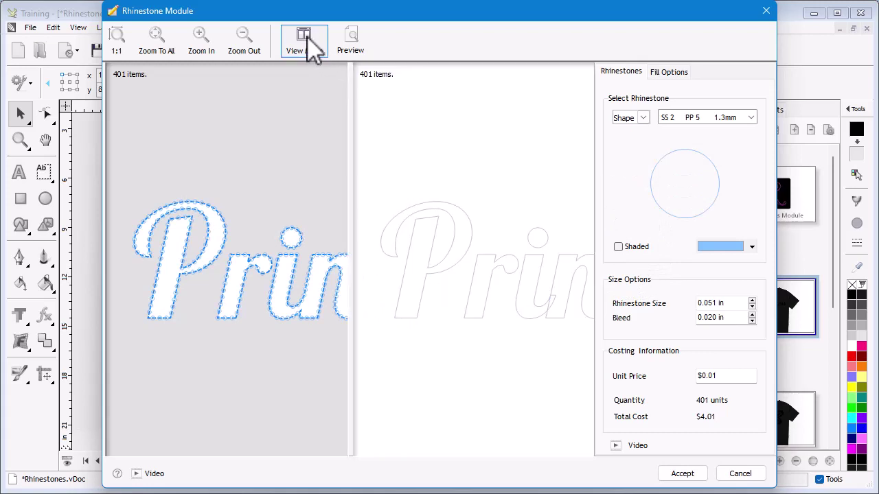
pyautogui.click(352, 42)
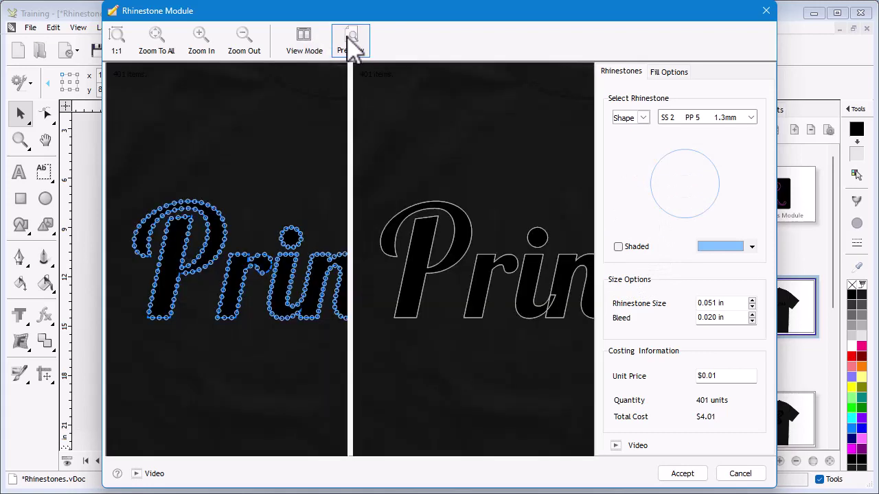
pyautogui.click(352, 43)
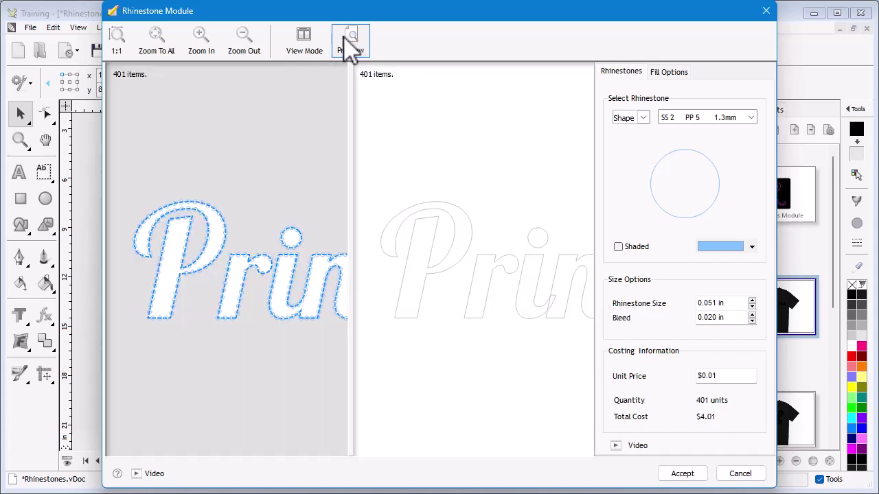
pyautogui.click(308, 43)
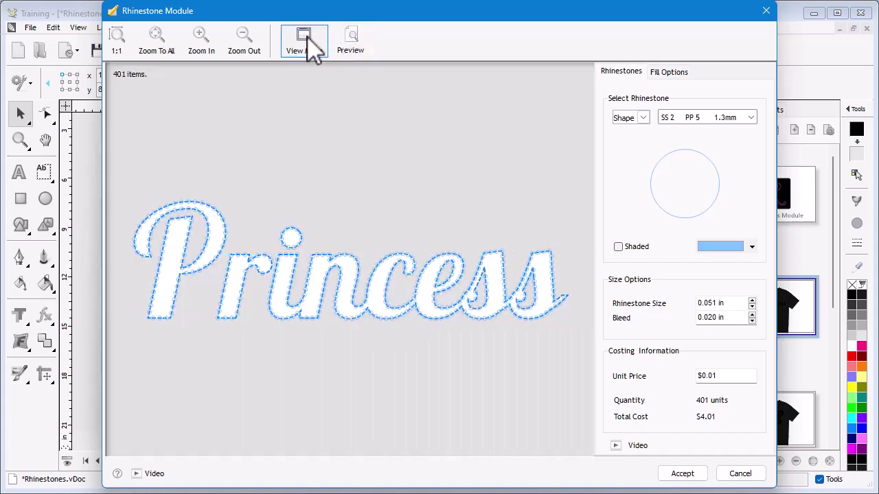
pyautogui.click(619, 246)
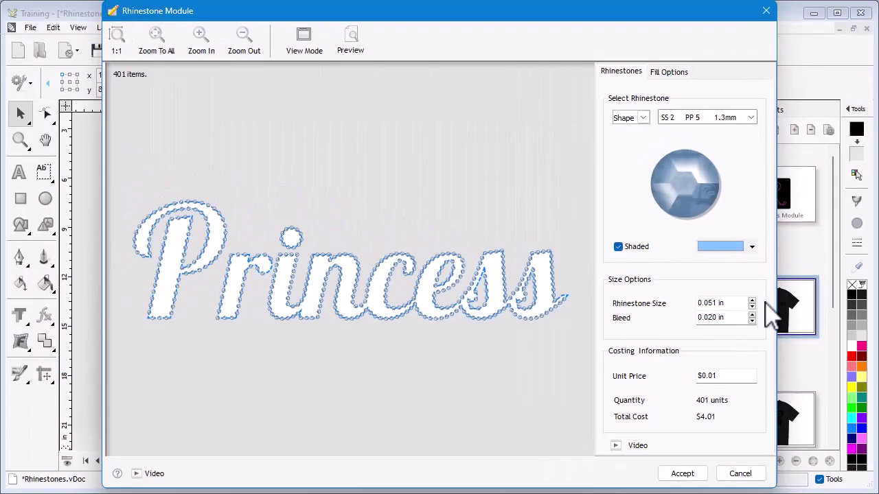
# Set bleed to 0.010 in and unit price to $0.25, then accept the 434-stone outline
pyautogui.click(713, 317)
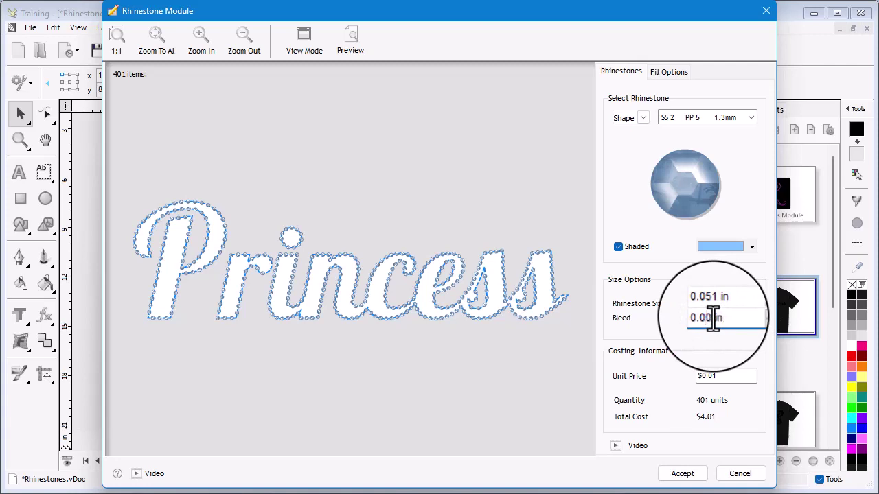
pyautogui.press('Return')
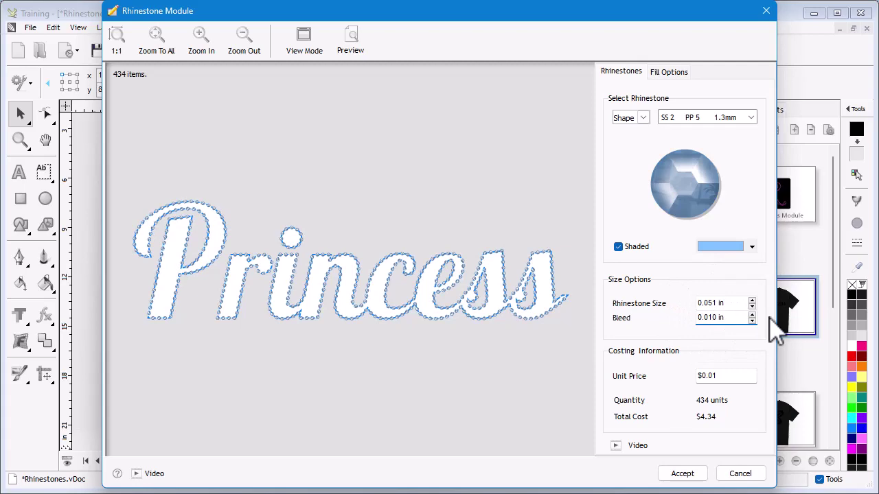
pyautogui.click(726, 375)
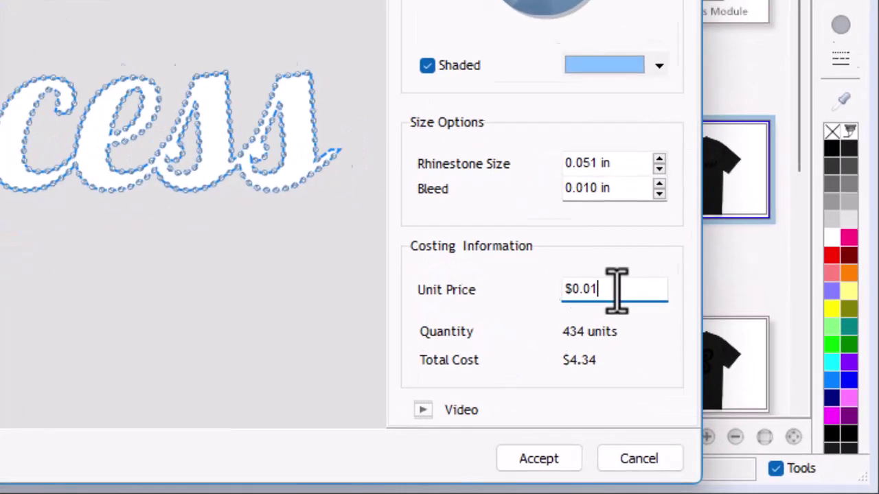
pyautogui.press('BackSpace')
pyautogui.press('BackSpace')
pyautogui.write('2')
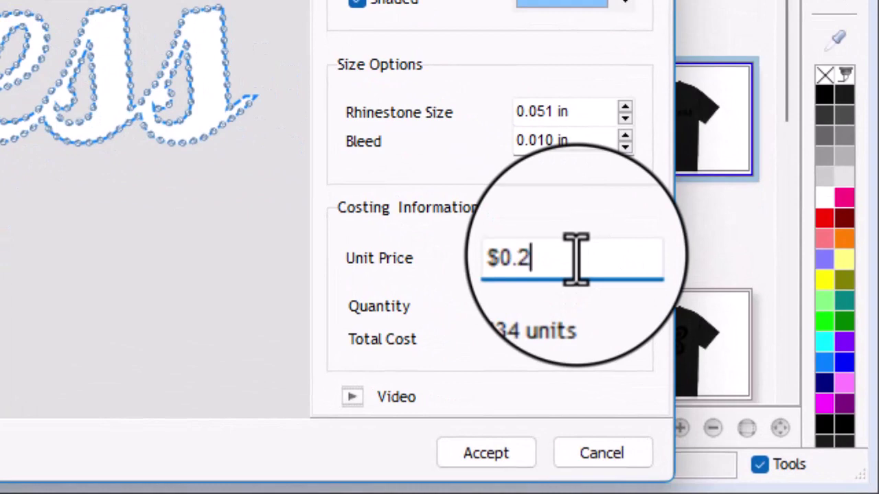
pyautogui.write('5')
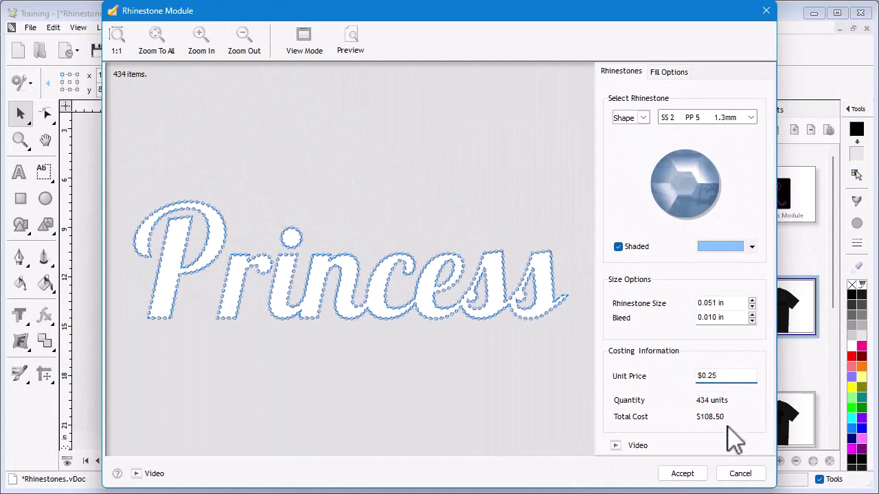
pyautogui.click(686, 477)
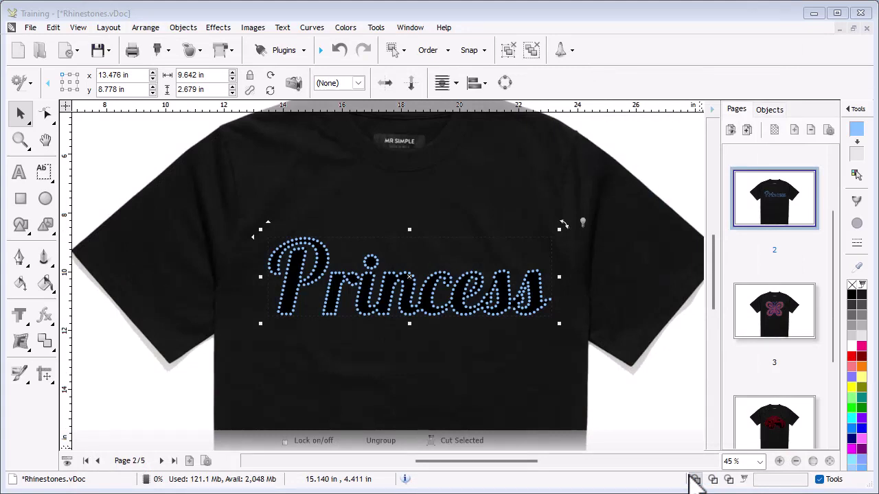
# Recolour the Princess rhinestones pink and check them in wireframe and solid view
pyautogui.click(852, 372)
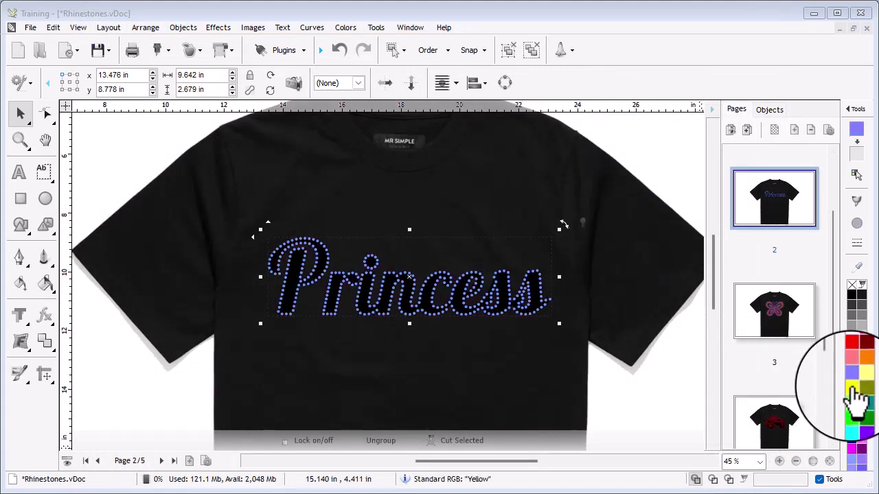
pyautogui.click(852, 388)
pyautogui.click(852, 449)
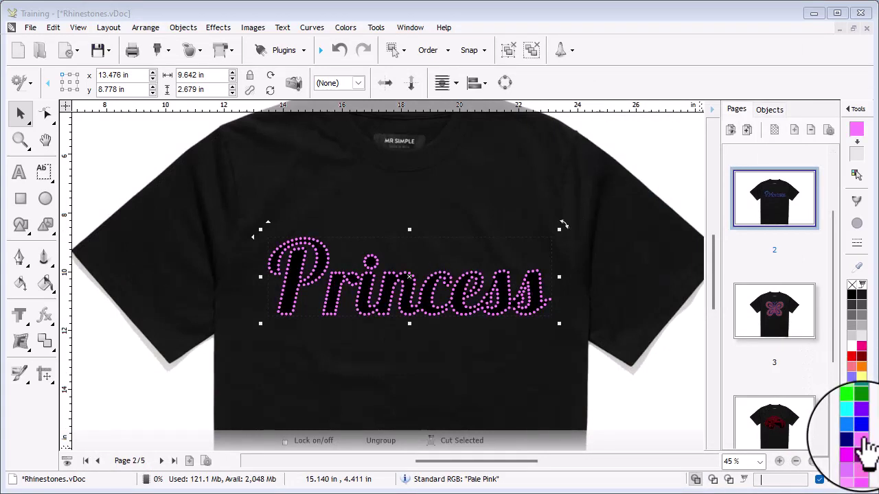
pyautogui.click(729, 480)
pyautogui.click(695, 479)
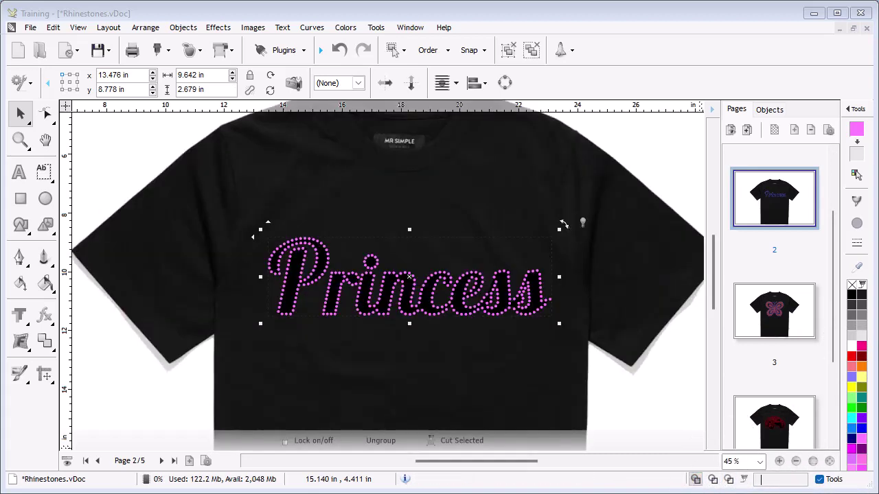
# Go to page 3, select the black butterfly and zoom in on it
pyautogui.click(769, 408)
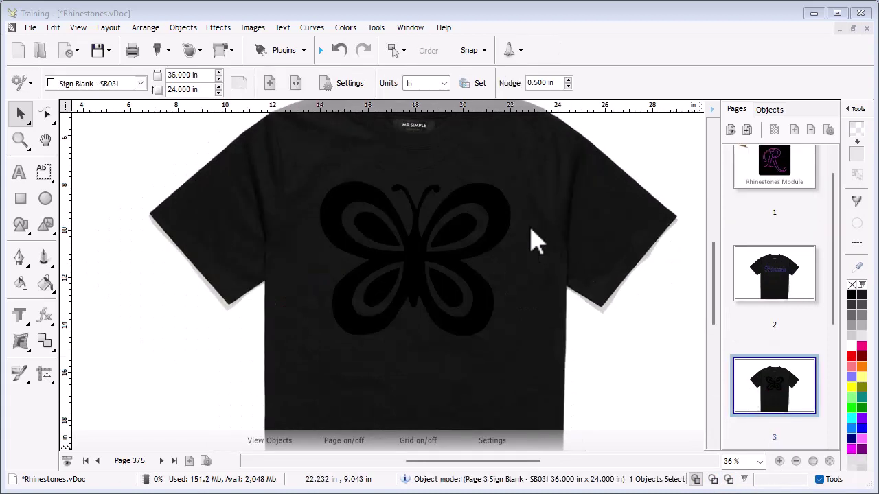
pyautogui.click(499, 208)
pyautogui.click(778, 461)
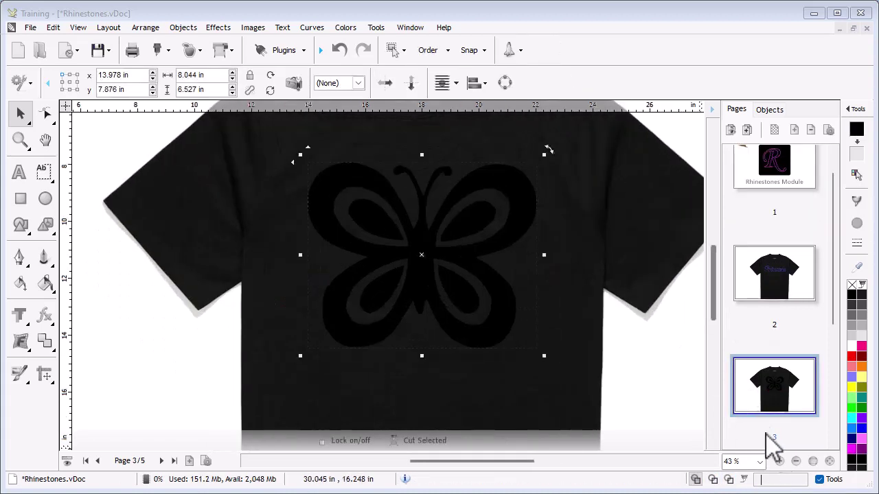
pyautogui.scroll(1, 714, 302)
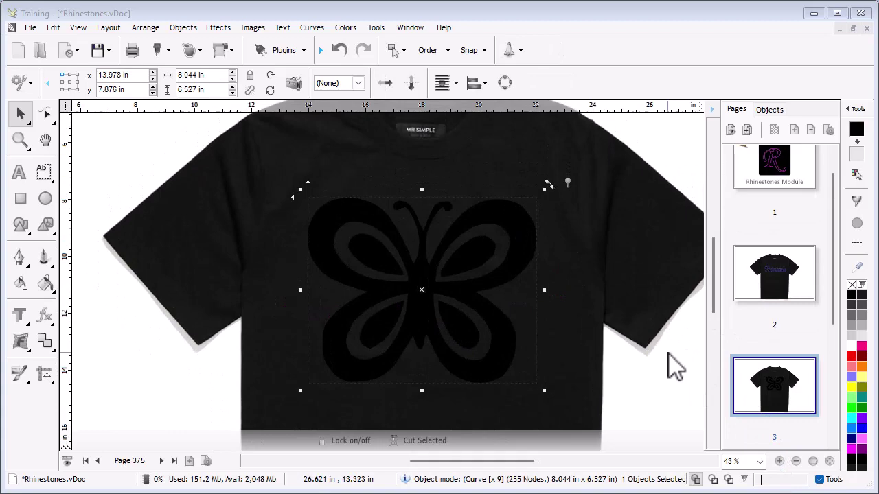
# Open the Rhinestone Module for the butterfly and switch the stones to Fill Path
pyautogui.click(279, 52)
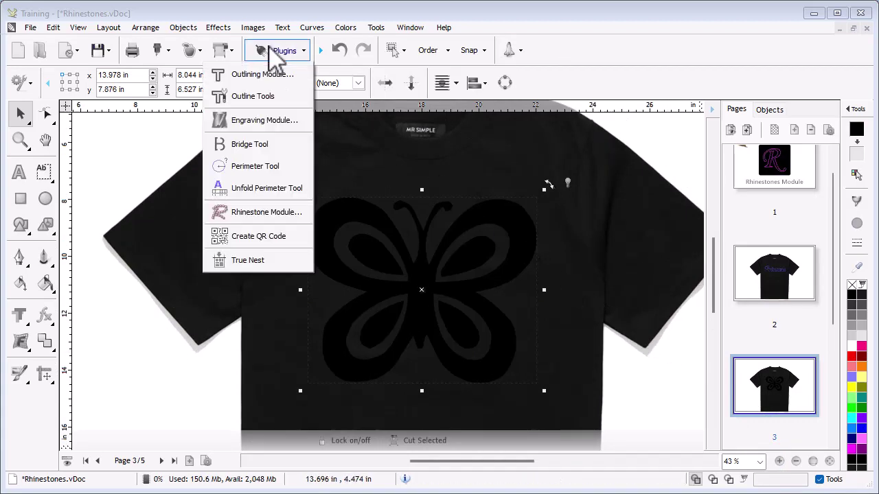
pyautogui.click(267, 212)
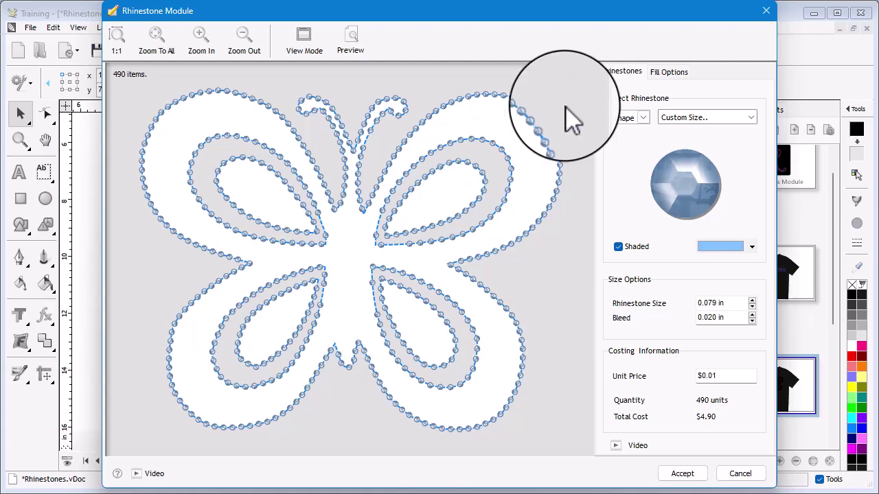
pyautogui.click(672, 74)
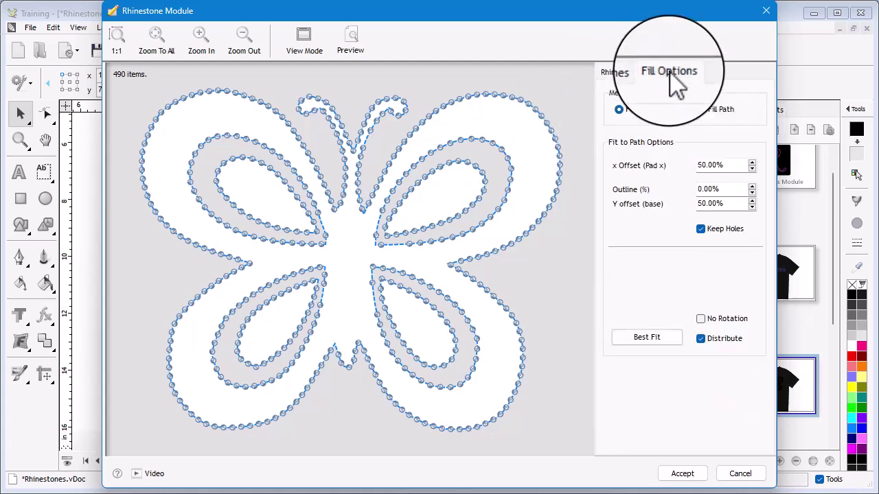
pyautogui.click(702, 110)
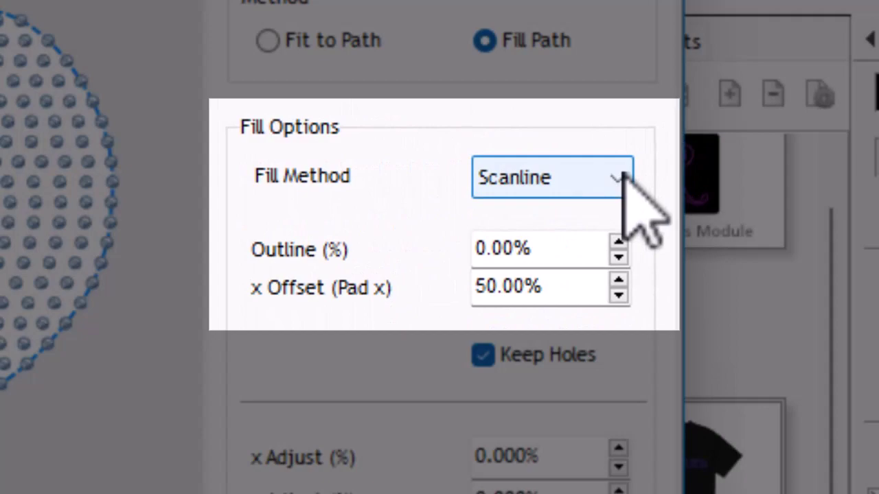
# Compare Grid, Hexagonal and Scanline fill methods, settling on Hexagonal with 1.50% outline
pyautogui.click(752, 161)
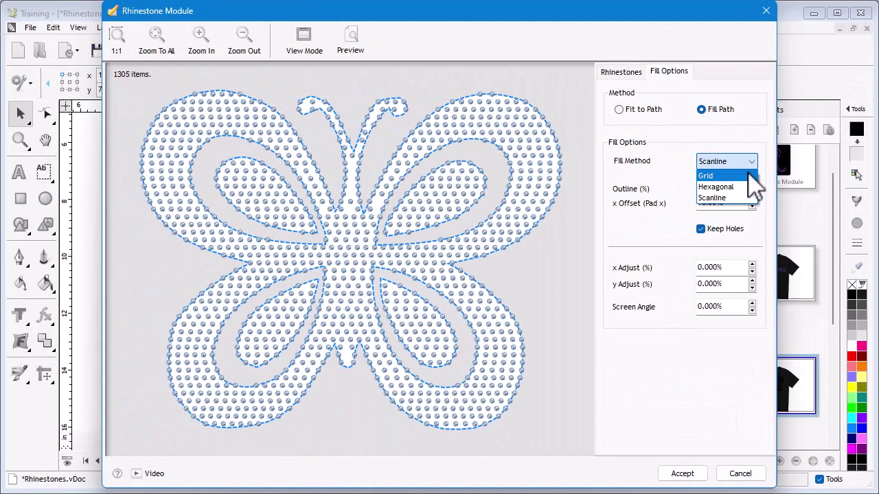
pyautogui.click(752, 176)
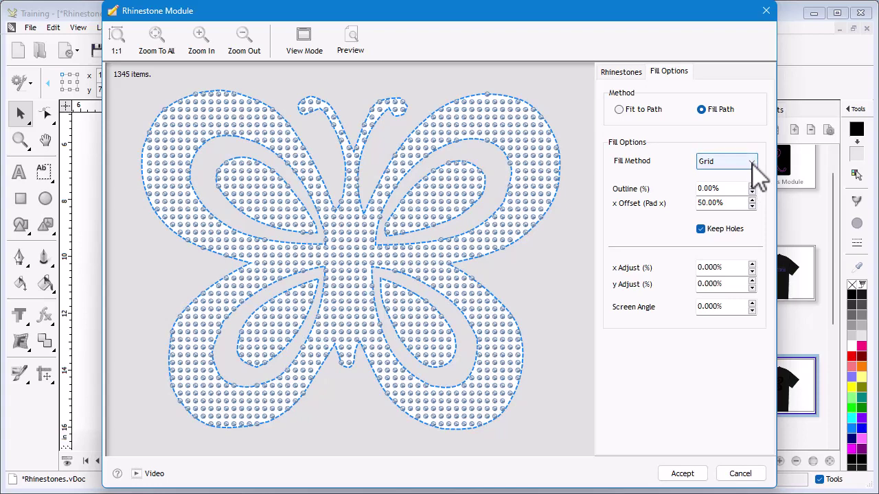
pyautogui.click(751, 164)
pyautogui.click(752, 187)
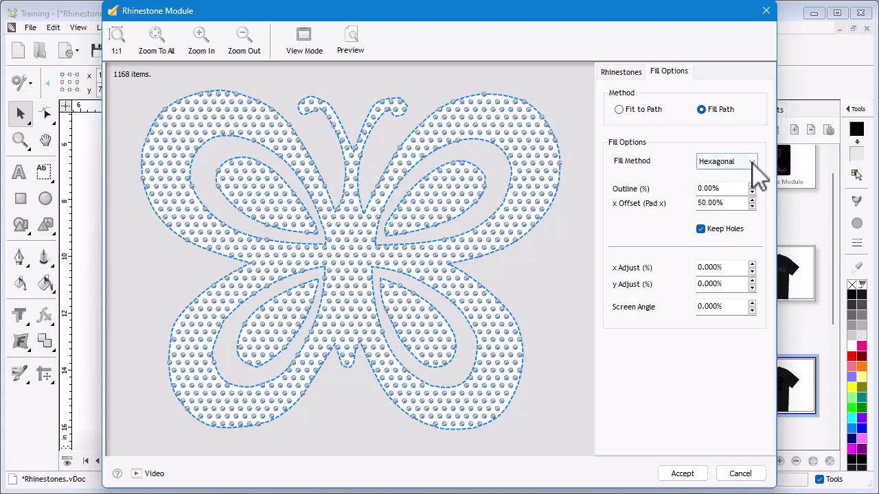
pyautogui.click(752, 164)
pyautogui.click(751, 199)
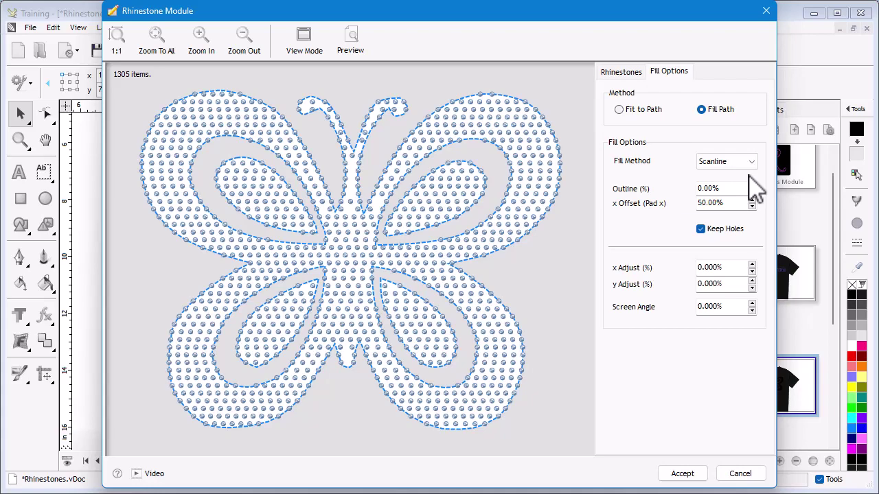
pyautogui.click(752, 162)
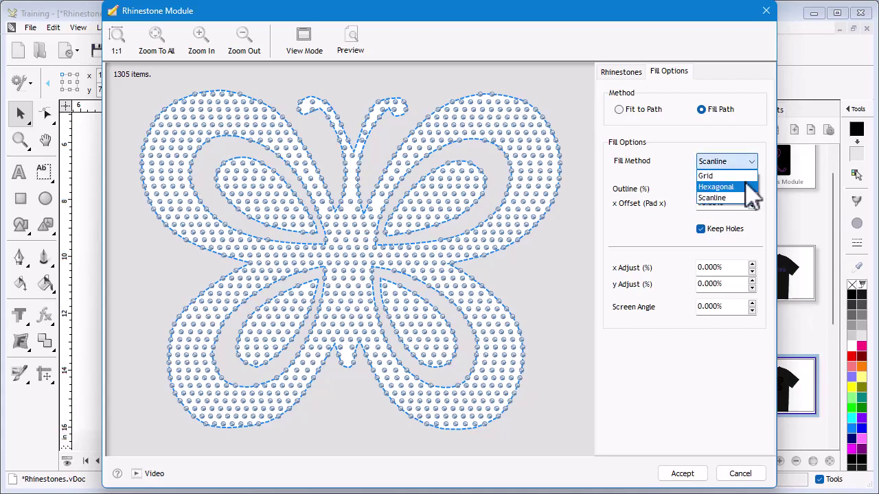
pyautogui.click(746, 186)
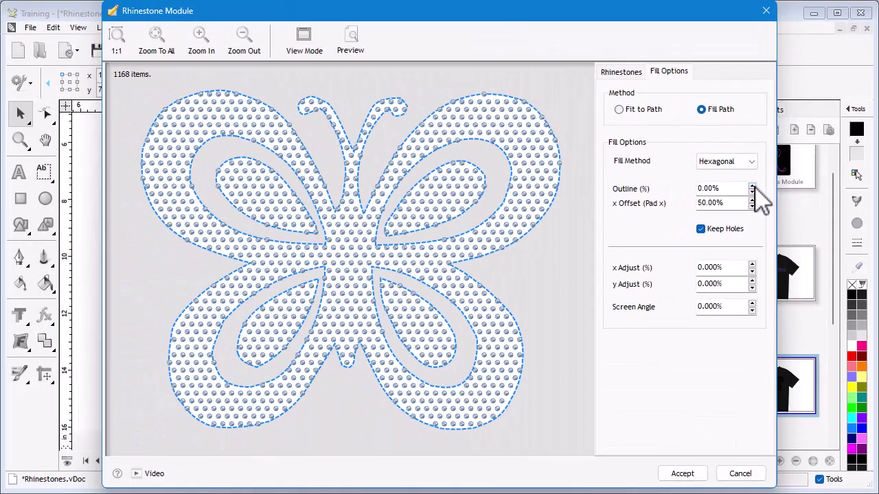
pyautogui.click(606, 220)
# Set the fill Outline to -1.50% to pull the stones in from the edges
pyautogui.click(752, 186)
pyautogui.click(751, 186)
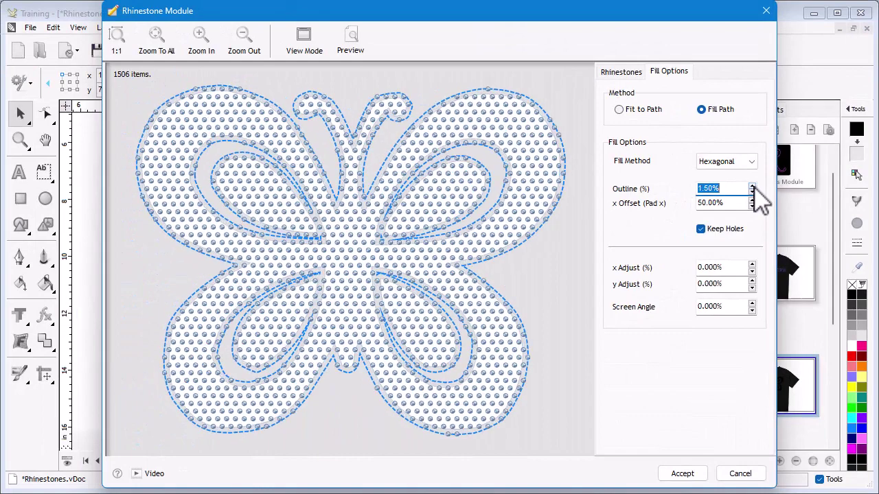
pyautogui.click(752, 186)
pyautogui.click(752, 186)
pyautogui.click(751, 193)
pyautogui.click(752, 193)
pyautogui.click(752, 193)
pyautogui.click(751, 193)
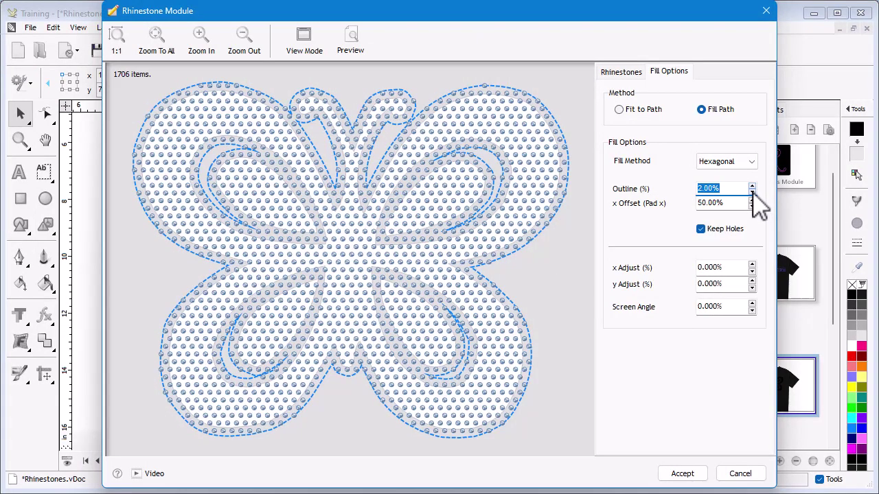
pyautogui.click(752, 192)
pyautogui.click(752, 192)
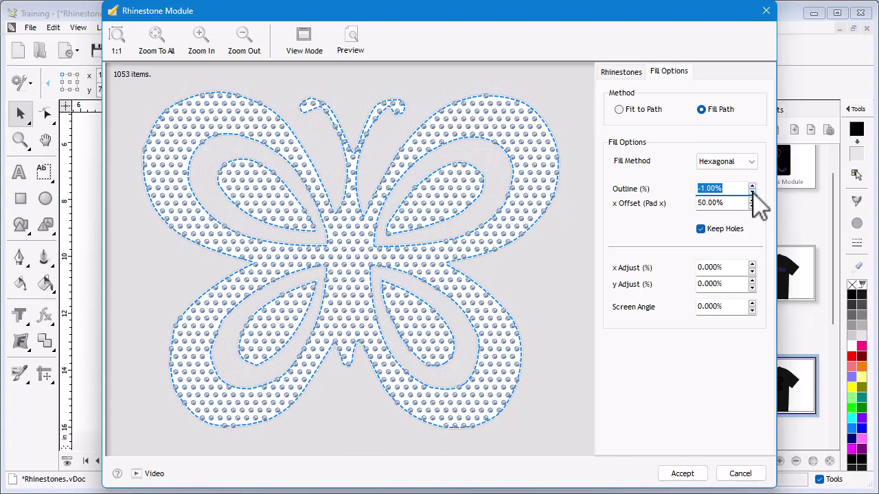
pyautogui.click(752, 193)
pyautogui.click(752, 193)
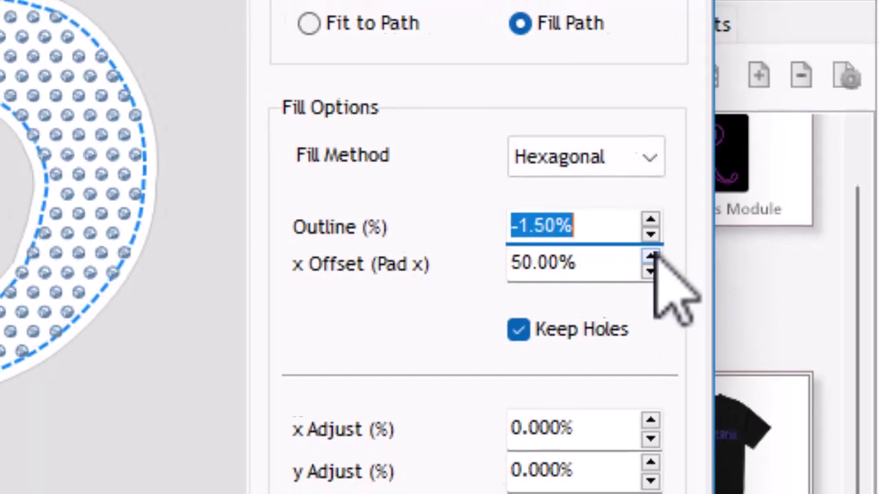
# Tighten the x Offset (Pad x) to 20.00%, bringing the fill to 1263 stones
pyautogui.click(639, 262)
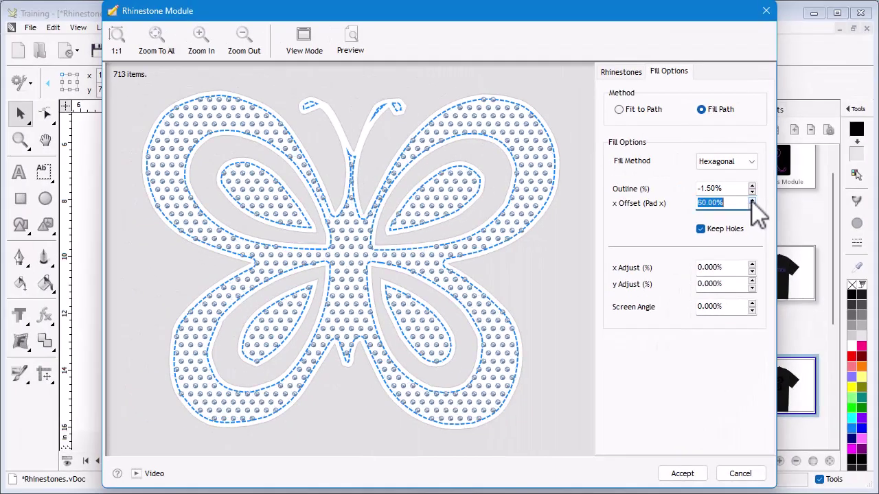
pyautogui.click(752, 207)
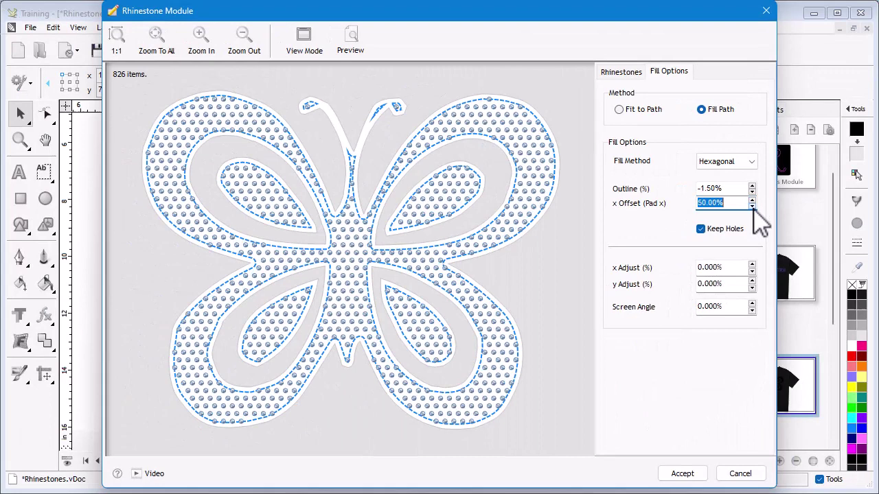
pyautogui.click(752, 206)
pyautogui.click(752, 206)
pyautogui.click(752, 206)
pyautogui.click(753, 206)
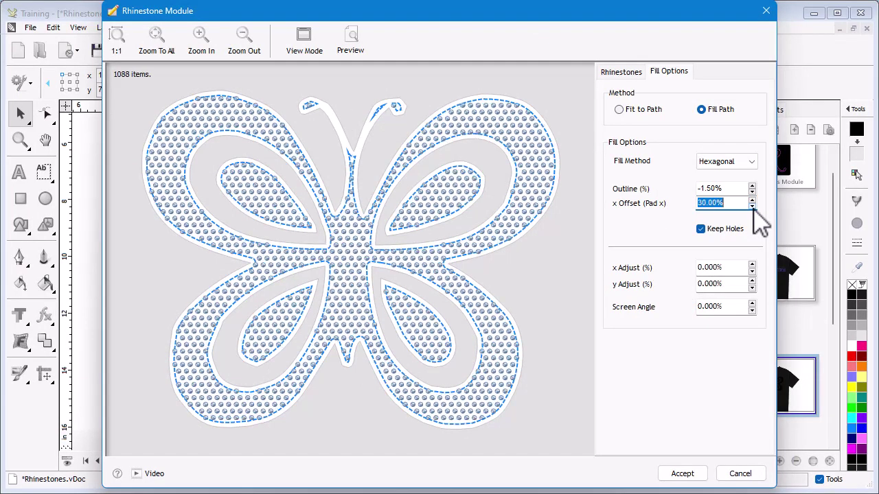
pyautogui.click(753, 206)
pyautogui.click(752, 206)
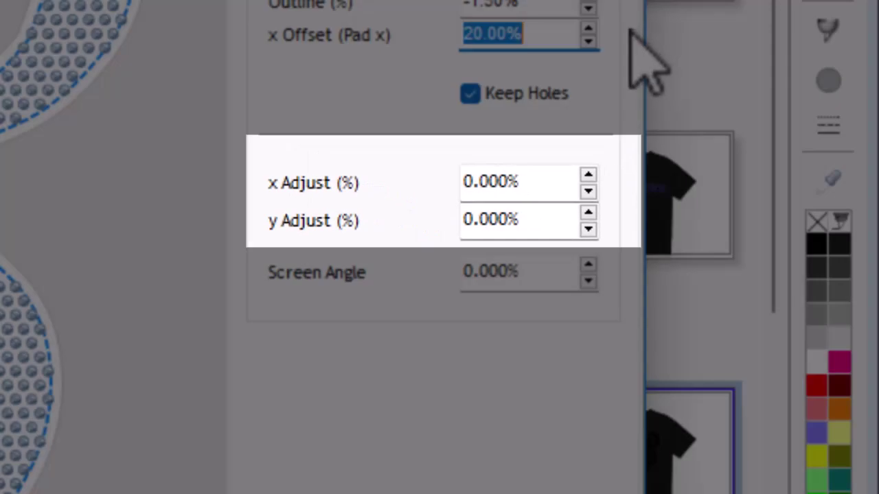
# Shift the hexagonal pattern with -10% x adjust and 20% y adjust
pyautogui.click(588, 177)
pyautogui.click(588, 177)
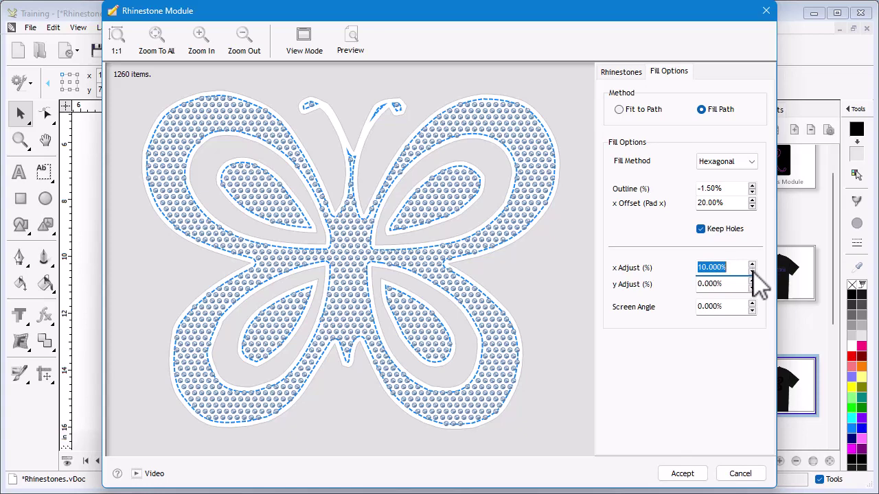
pyautogui.click(751, 280)
pyautogui.click(752, 280)
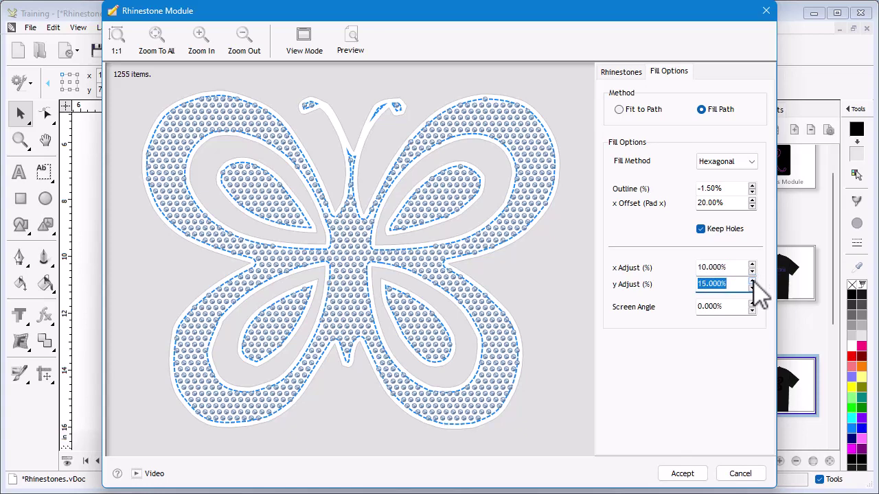
pyautogui.click(752, 281)
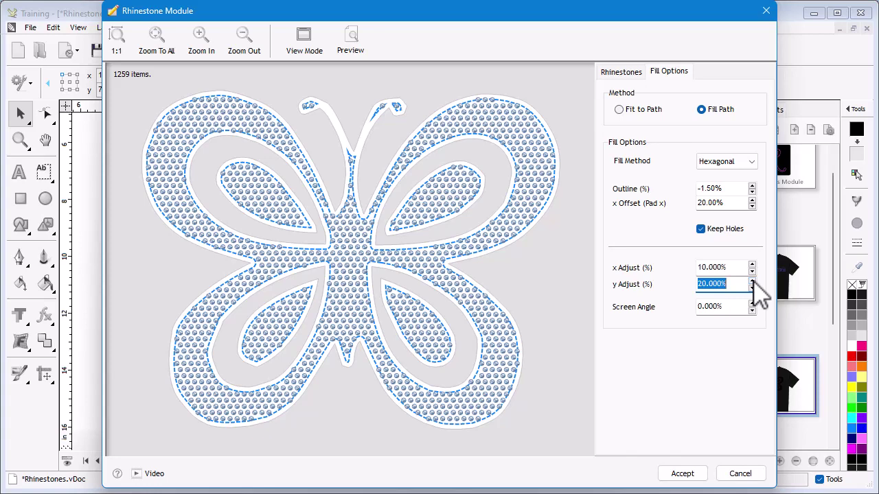
pyautogui.click(752, 271)
pyautogui.click(752, 270)
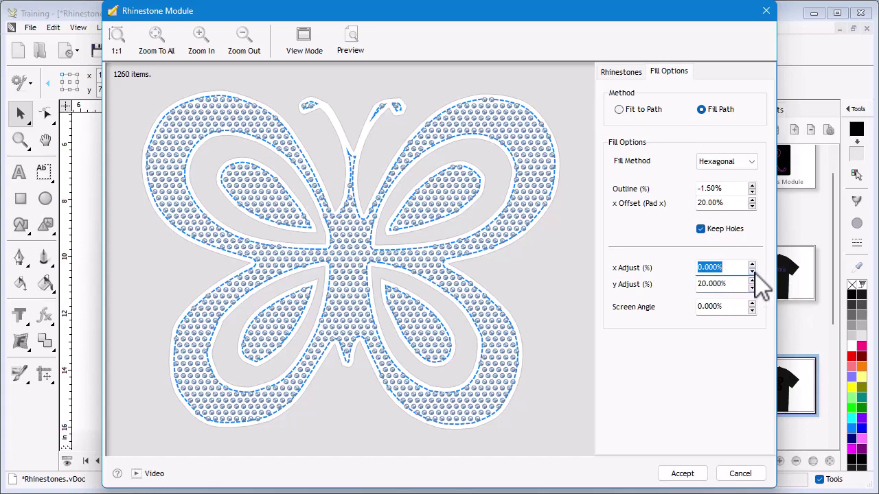
pyautogui.click(752, 271)
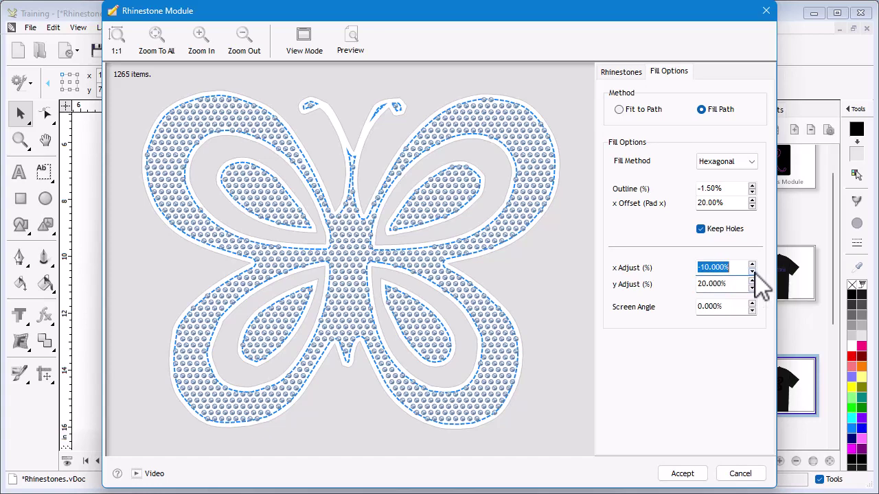
# Tilt the pattern to a -3% screen angle and accept the 1276-stone butterfly fill
pyautogui.click(752, 303)
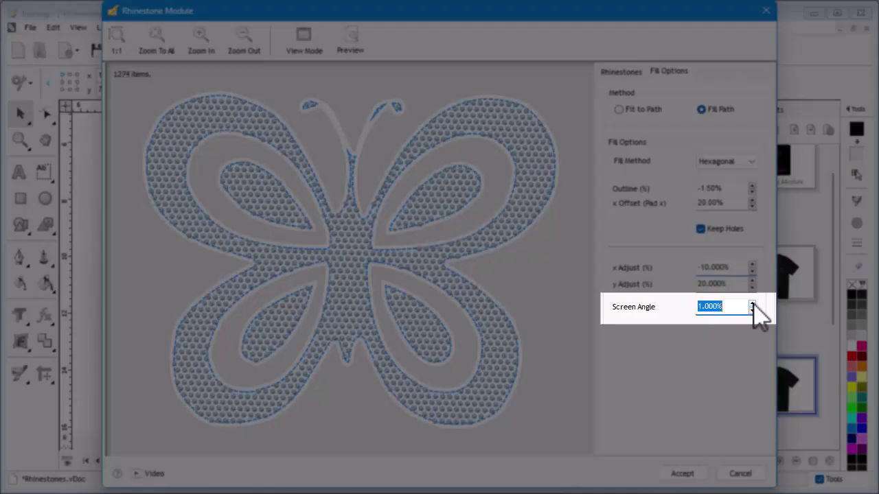
pyautogui.click(753, 311)
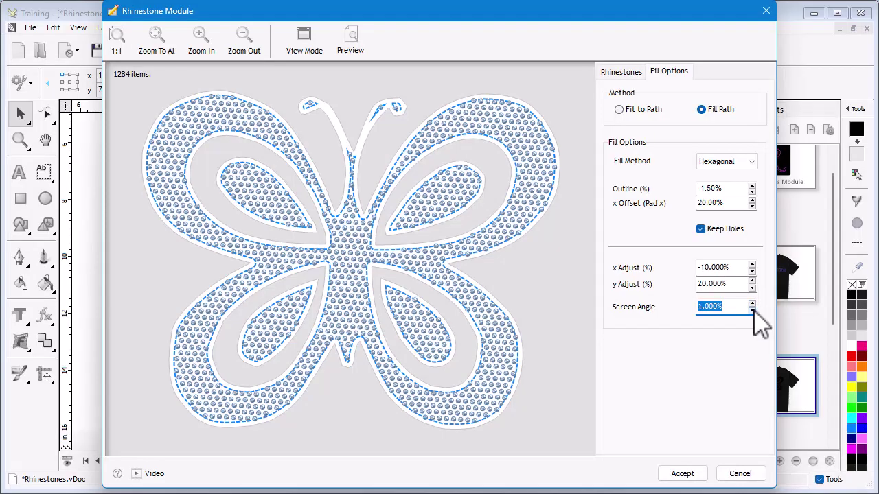
pyautogui.click(753, 311)
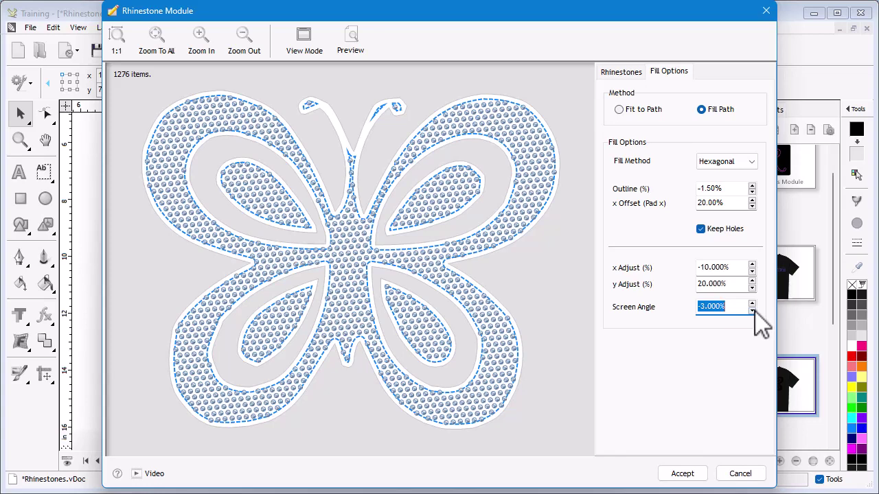
pyautogui.click(682, 474)
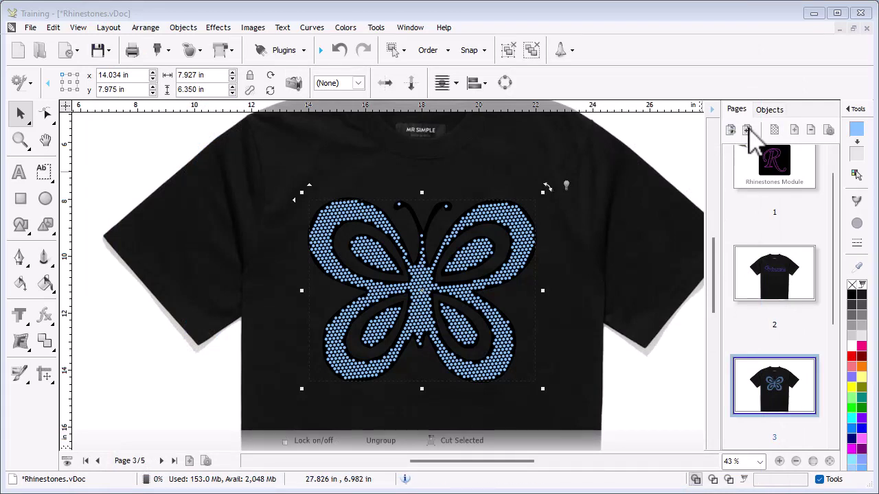
# Select the butterfly Curve from the Objects list and open the Rhinestone Module on it
pyautogui.click(768, 111)
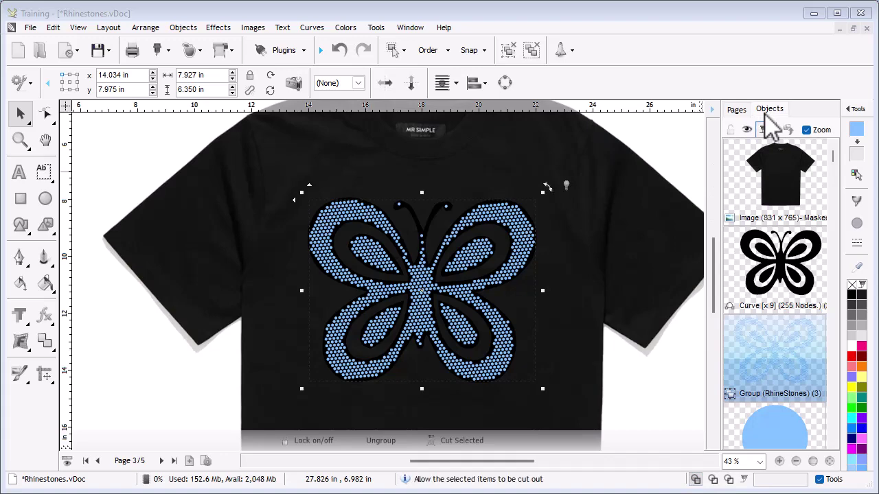
pyautogui.click(795, 263)
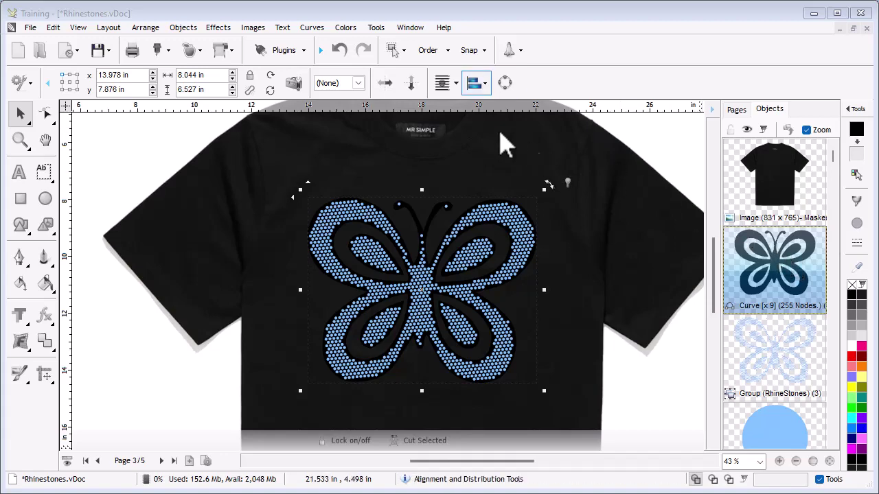
pyautogui.click(300, 50)
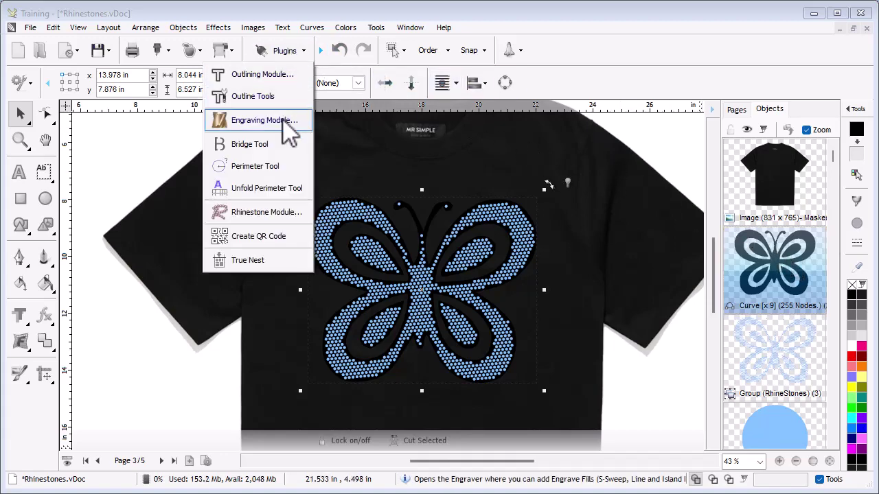
pyautogui.click(269, 213)
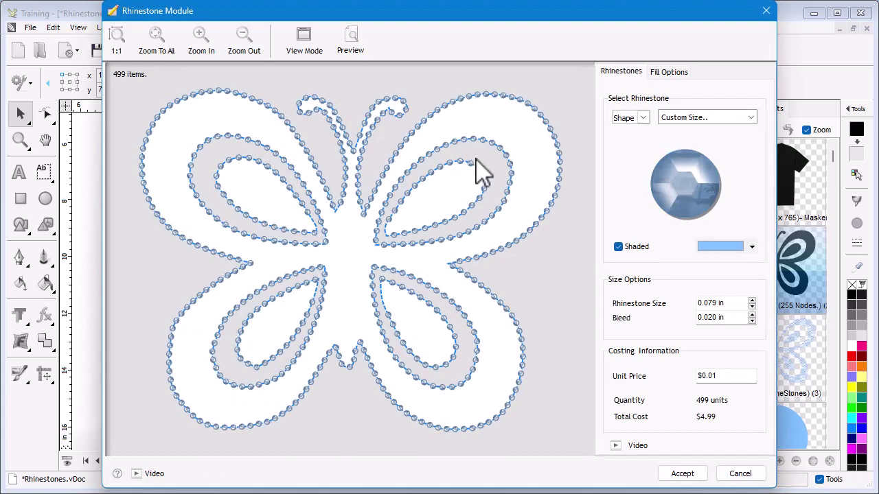
# Use larger tall rectangle stones with No Rotation, reducing the outline to 266 stones
pyautogui.click(643, 117)
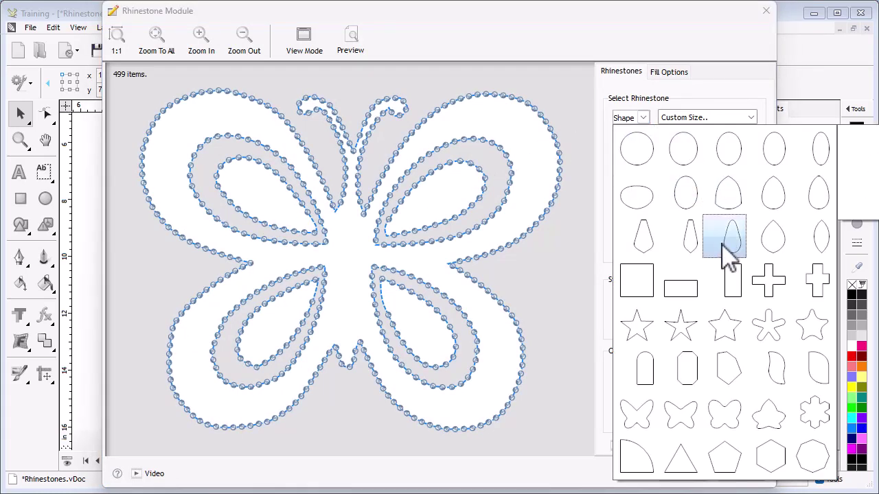
pyautogui.click(745, 285)
pyautogui.click(752, 300)
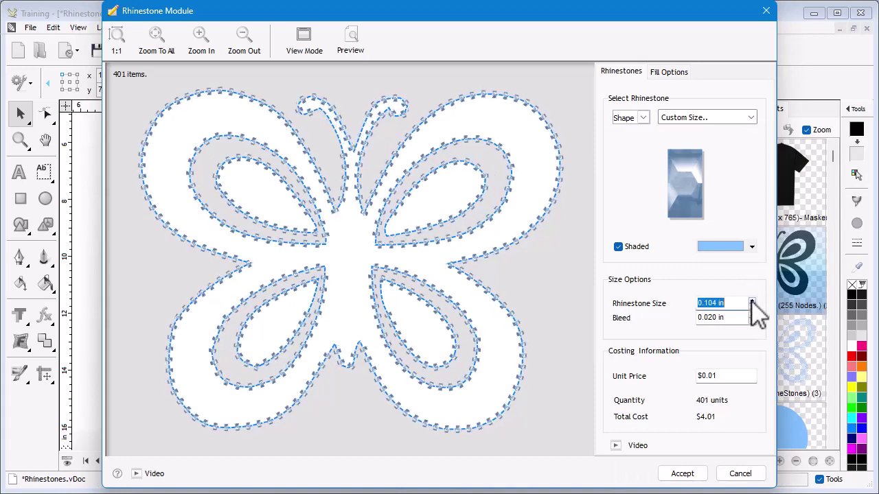
pyautogui.click(669, 71)
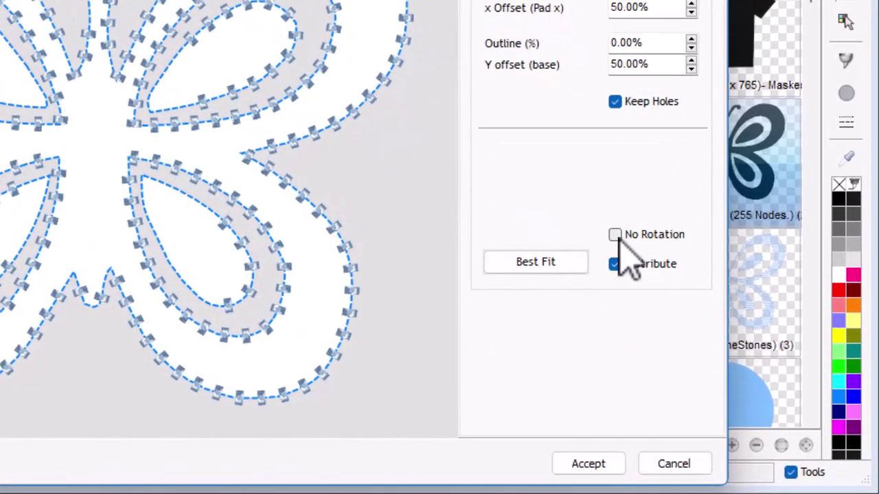
pyautogui.click(699, 317)
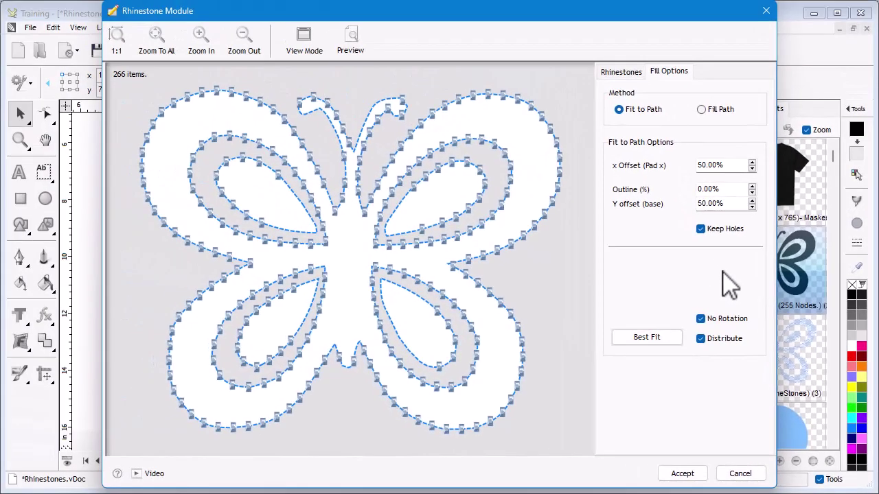
# Let the outline stones rotate and make them round, size SS 2 PP 5 1.3mm
pyautogui.click(701, 318)
pyautogui.click(630, 72)
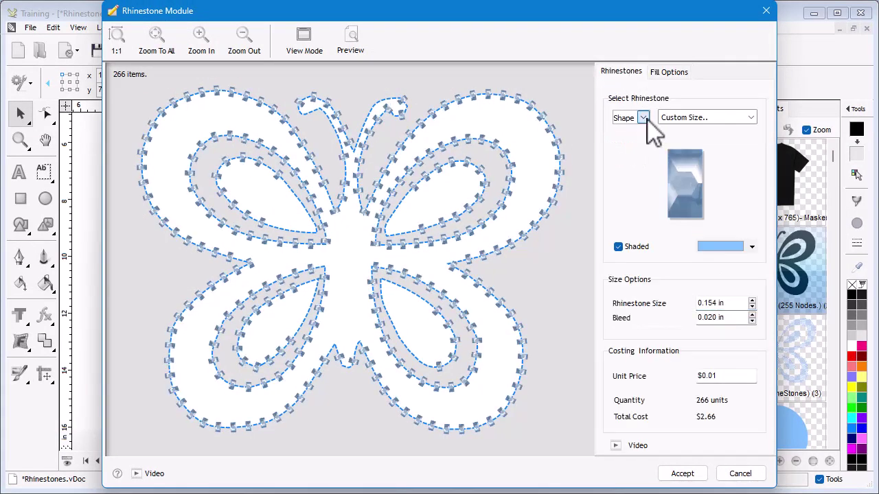
pyautogui.click(643, 118)
pyautogui.click(642, 147)
pyautogui.click(707, 118)
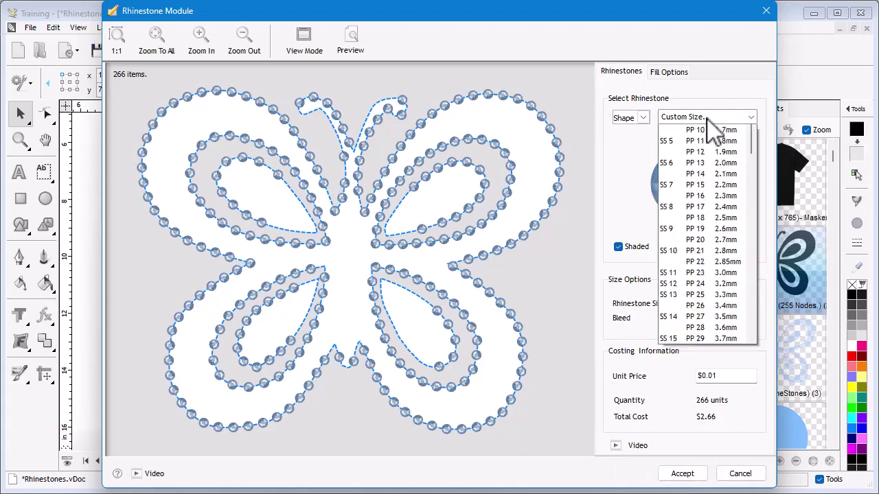
pyautogui.click(692, 190)
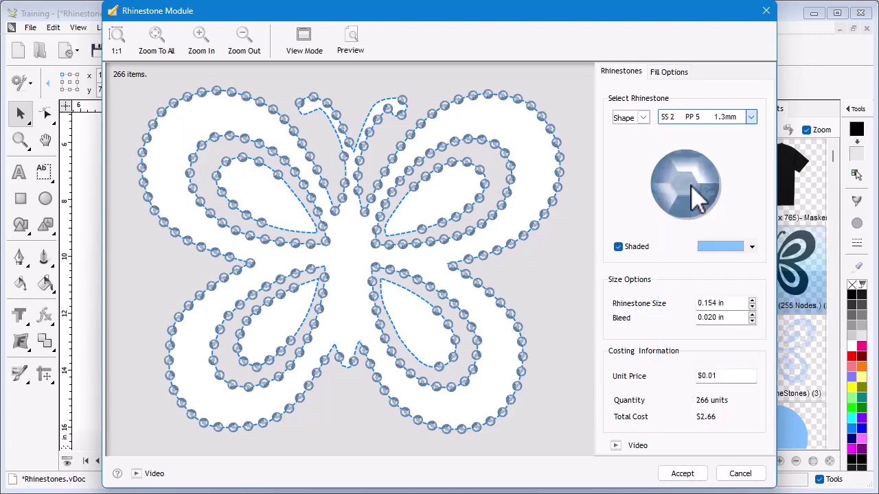
# Keep Distribute on in Fill Options and apply the 632-stone outline to the butterfly
pyautogui.click(669, 72)
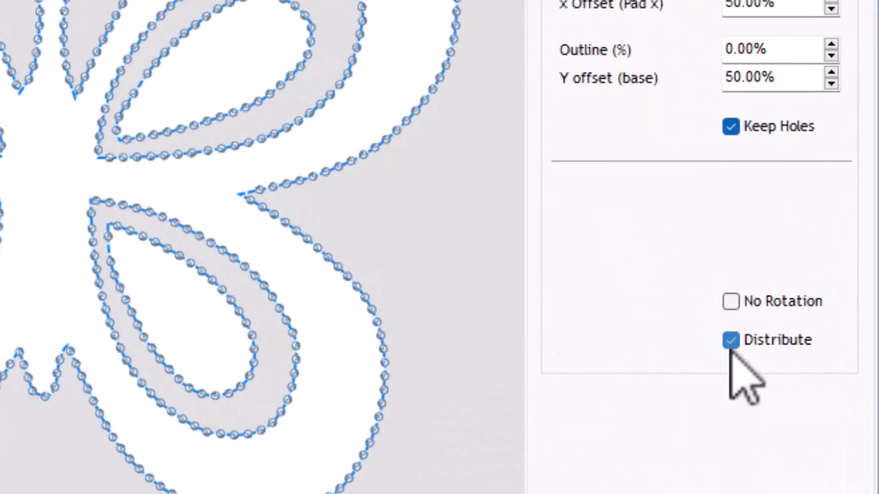
pyautogui.click(730, 341)
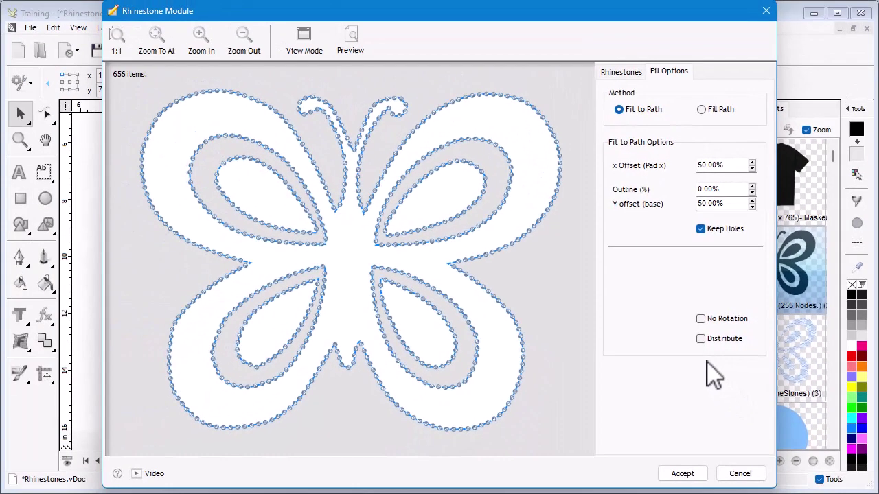
pyautogui.click(700, 339)
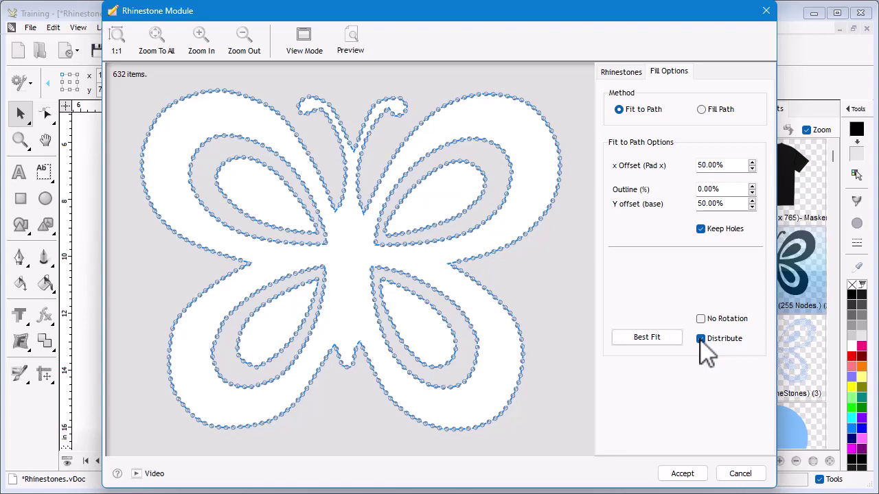
pyautogui.click(689, 473)
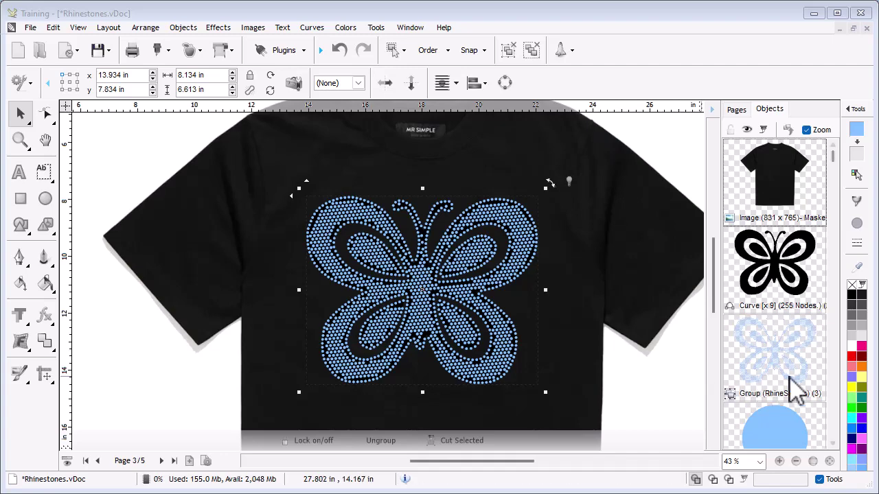
# Colour the outline stones blue-violet and the fill stones salmon red, then bring up the page list
pyautogui.click(851, 377)
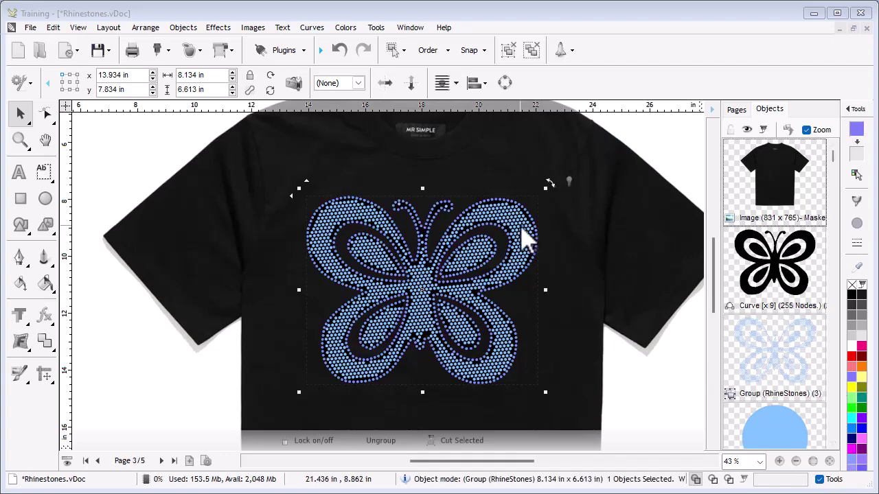
pyautogui.click(851, 398)
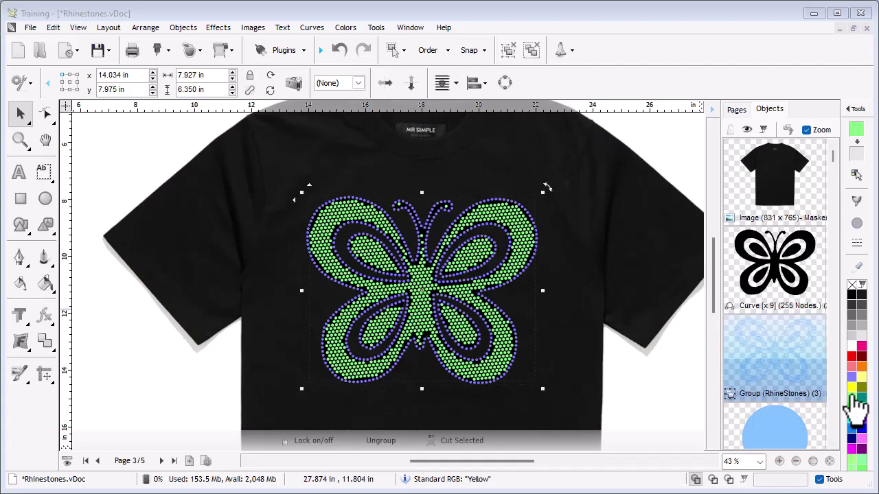
pyautogui.click(852, 389)
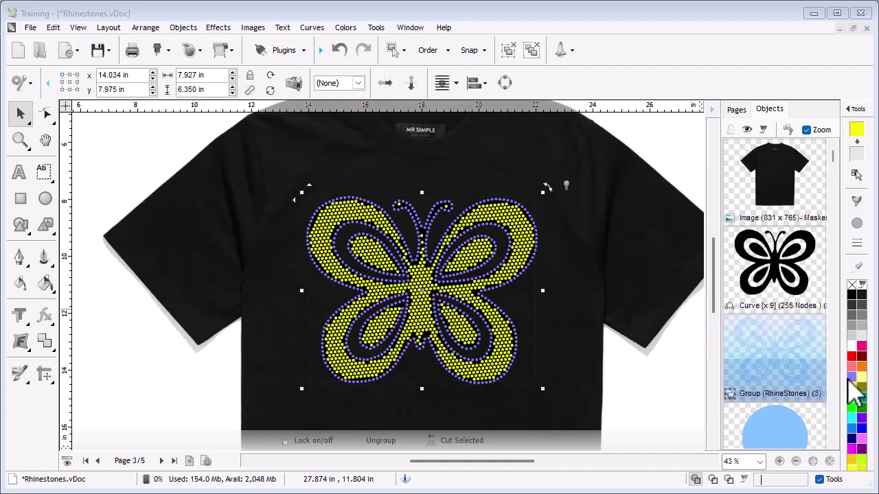
pyautogui.click(852, 367)
pyautogui.click(737, 112)
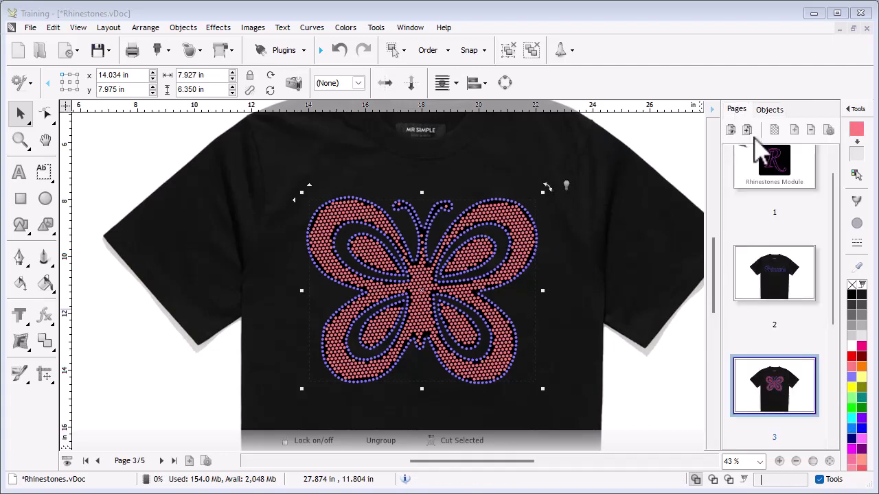
pyautogui.moveTo(837, 251); pyautogui.dragTo(835, 315)
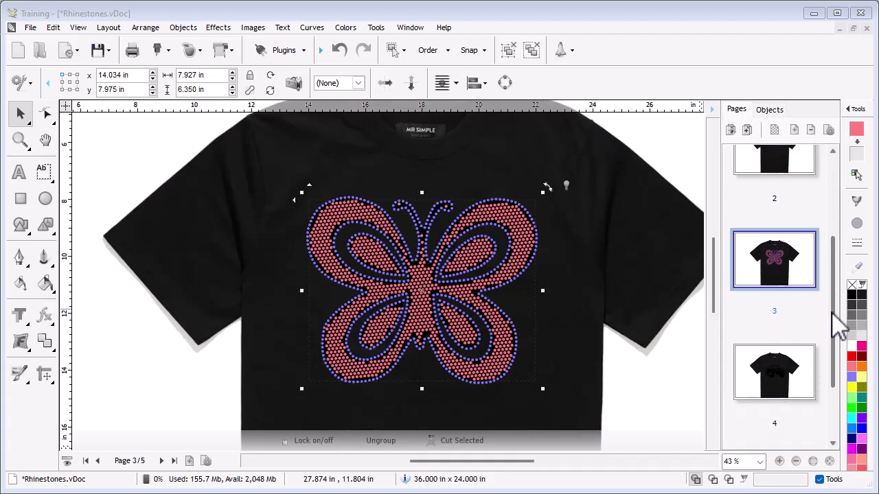
# Select the monster truck on page 4 and launch the Rhinestone Module for it
pyautogui.click(792, 388)
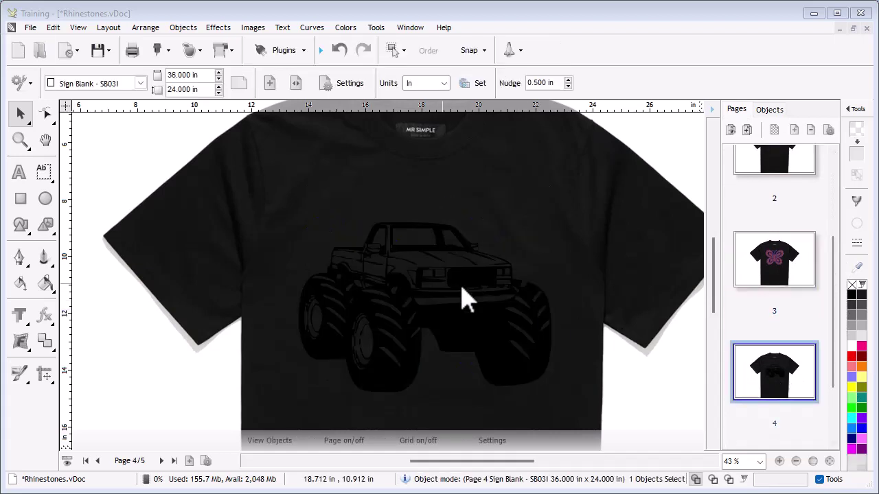
pyautogui.click(435, 291)
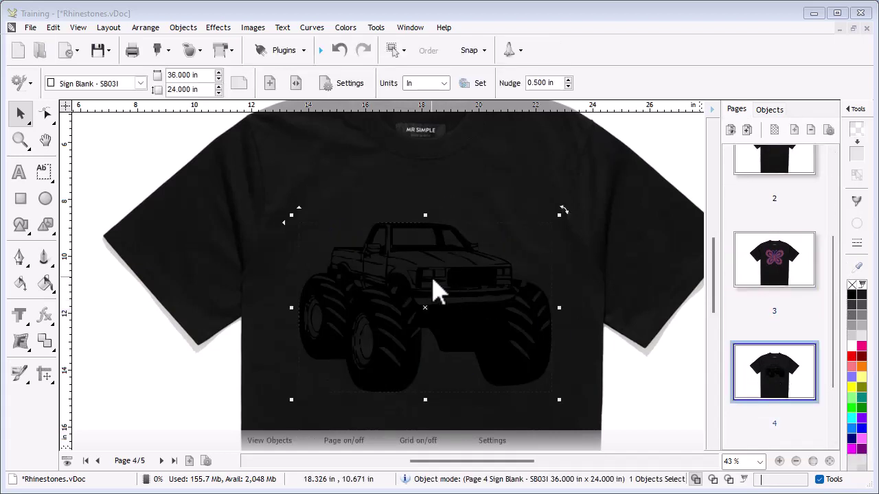
pyautogui.click(283, 54)
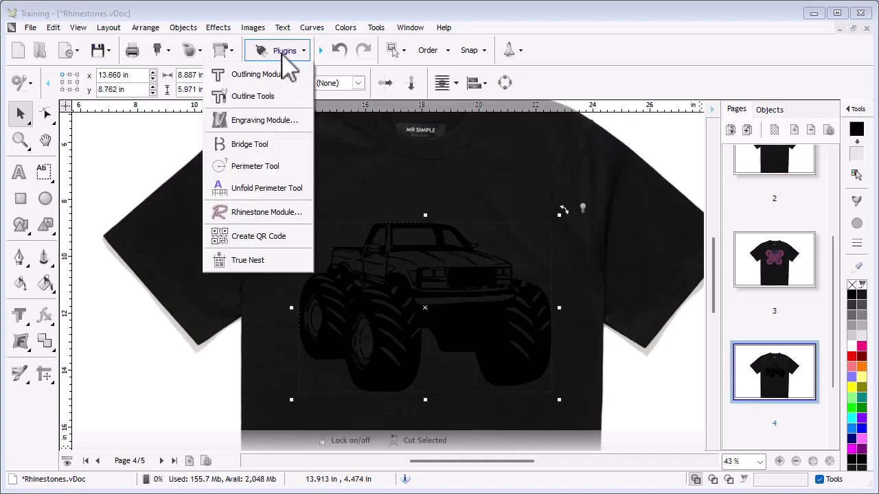
pyautogui.click(266, 213)
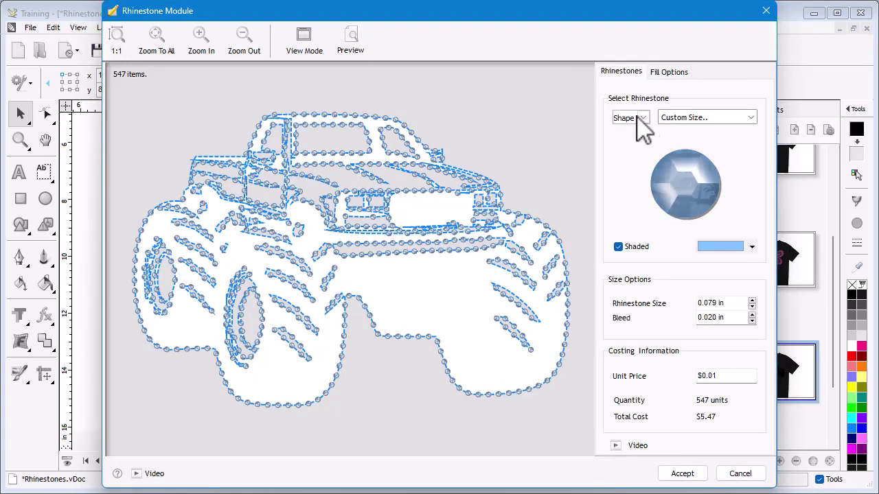
# Outline the truck with 748 star stones sized SS 3 PP 7 1.4mm
pyautogui.click(646, 123)
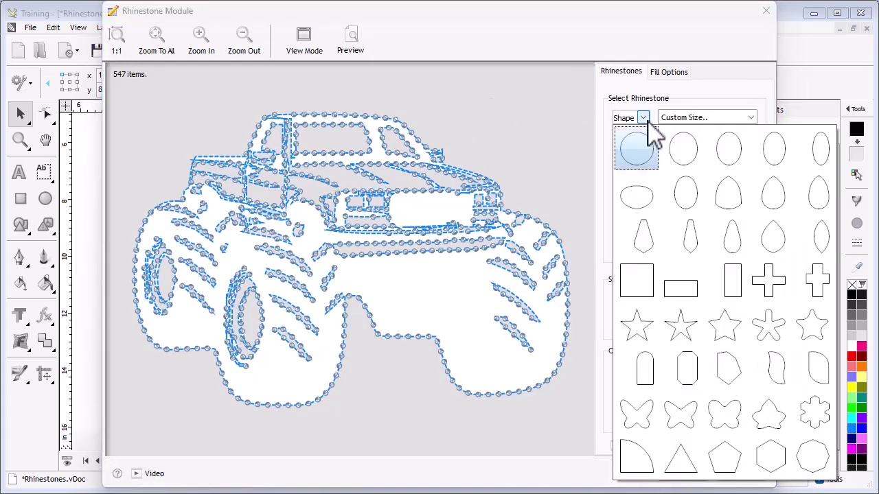
pyautogui.click(724, 326)
pyautogui.click(747, 123)
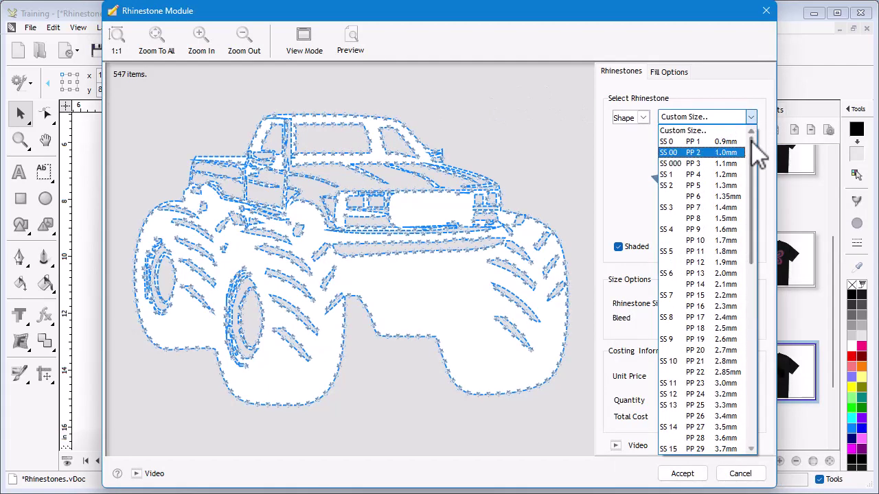
pyautogui.click(728, 208)
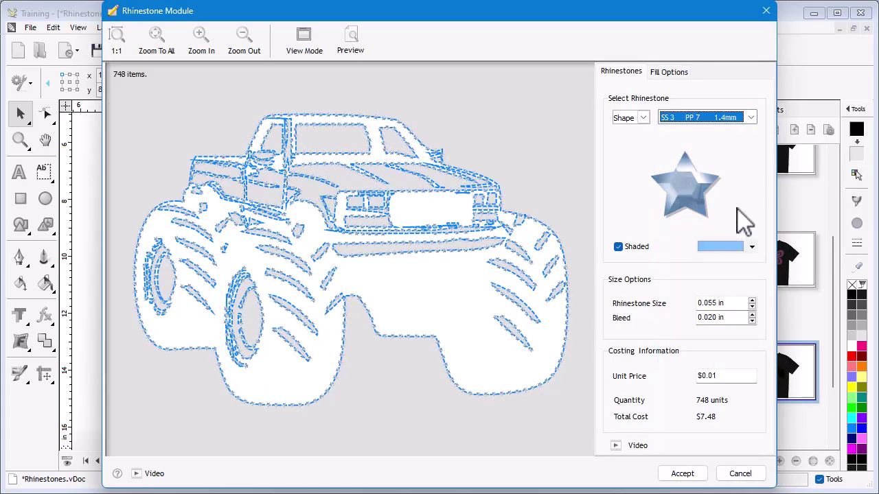
pyautogui.click(684, 474)
# Zoom in on the truck's cab and turn its star rhinestones red
pyautogui.click(20, 140)
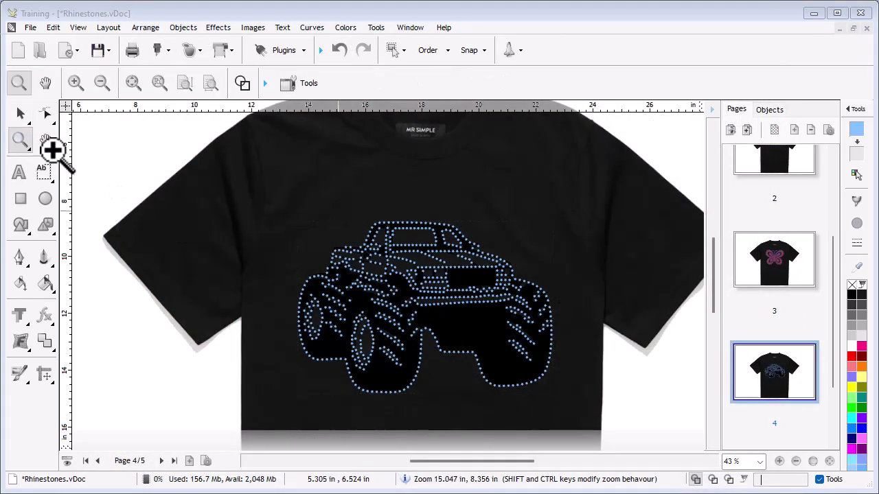
pyautogui.moveTo(320, 212); pyautogui.dragTo(455, 308)
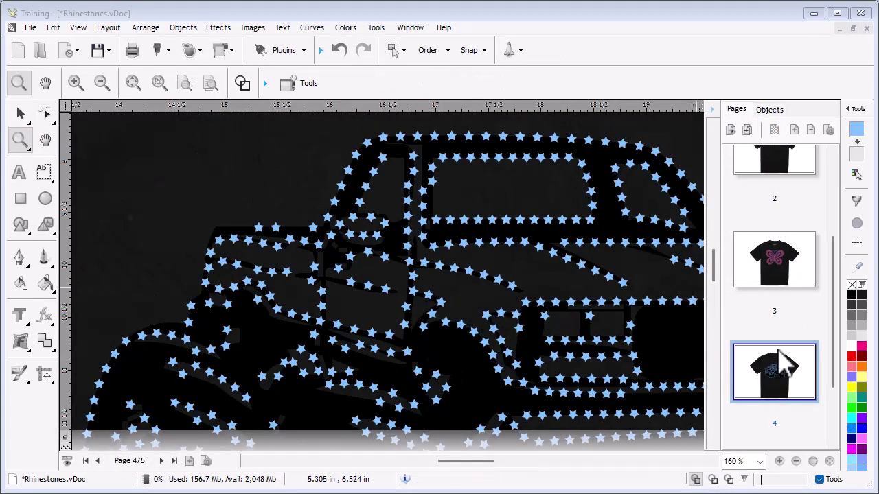
pyautogui.click(852, 357)
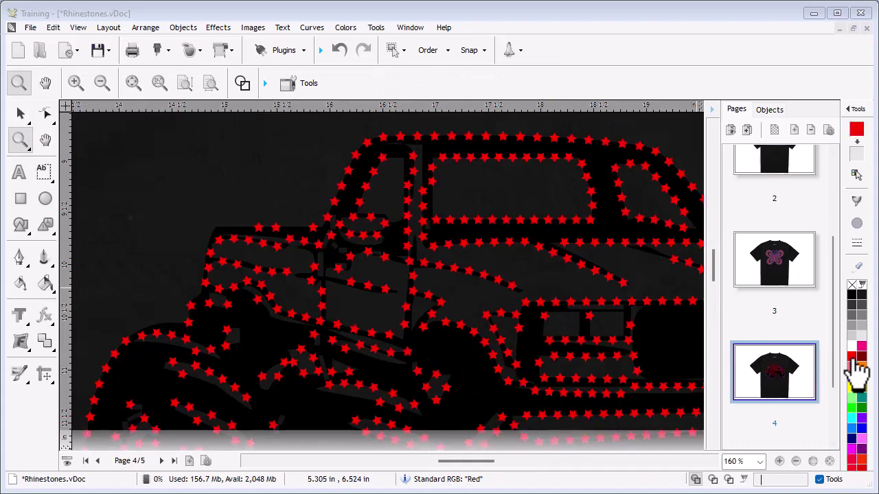